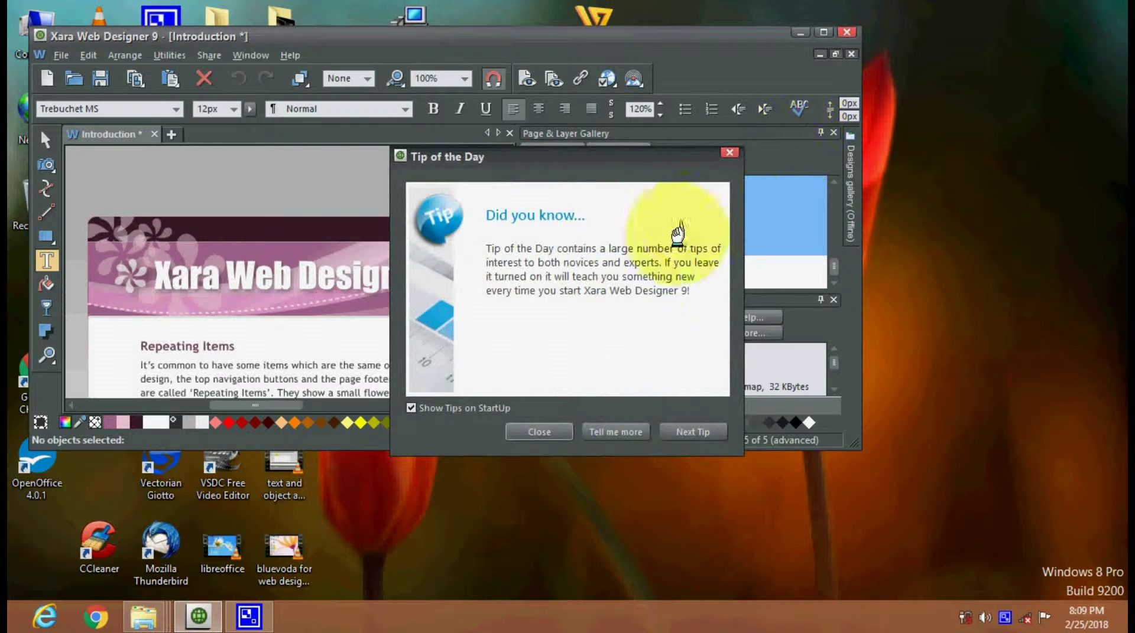
Maximize the Xara window and close the Tip of the Day dialog
{"action": "left_click", "coordinate": [824, 30]}
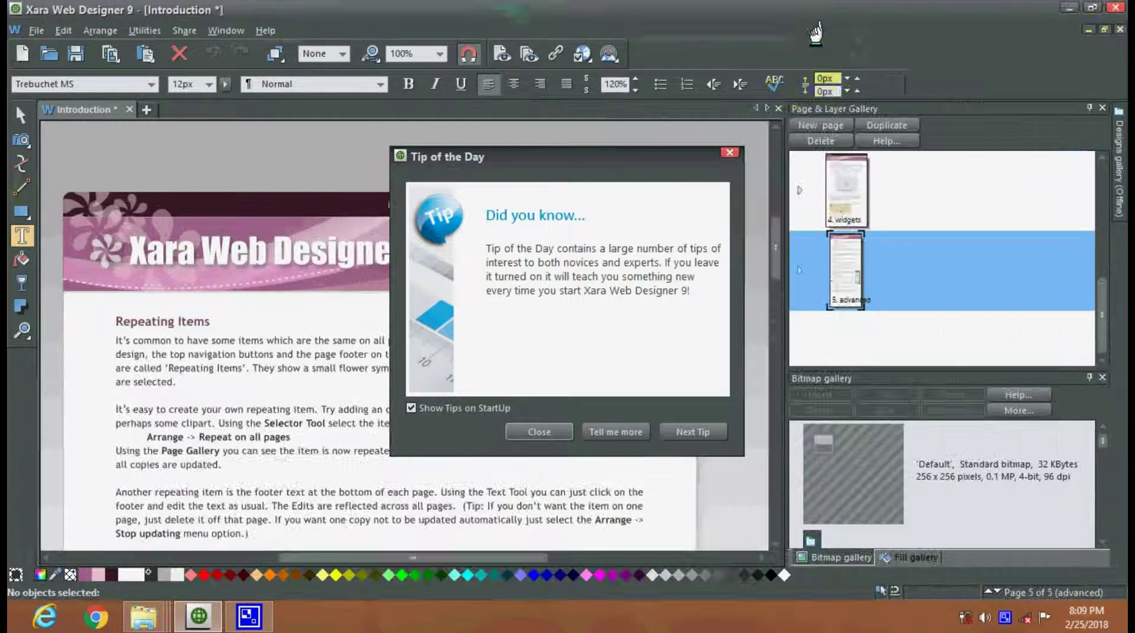
{"action": "left_click", "coordinate": [726, 153]}
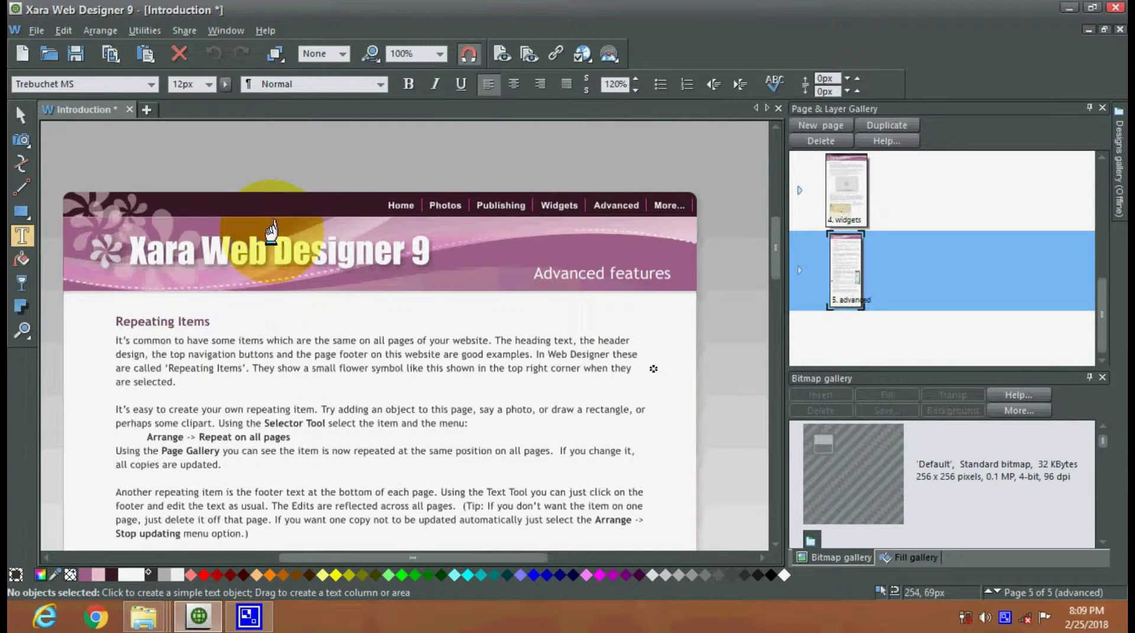
Open the Designs gallery from File > New, then view and close its help window
{"action": "left_click", "coordinate": [36, 30]}
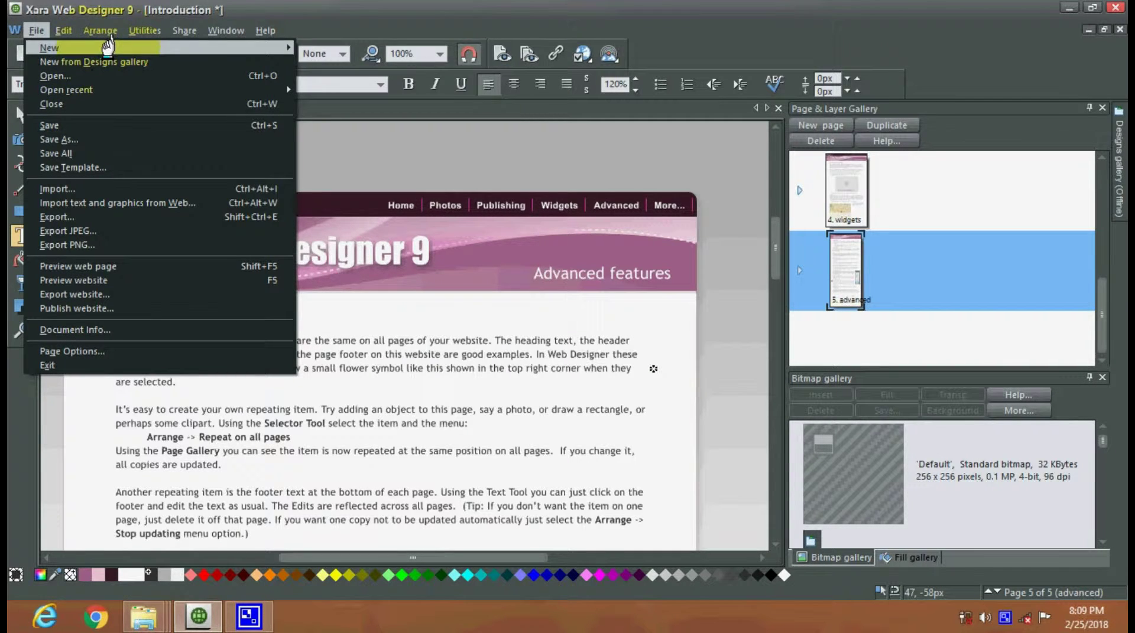
{"action": "mouse_move", "coordinate": [104, 47]}
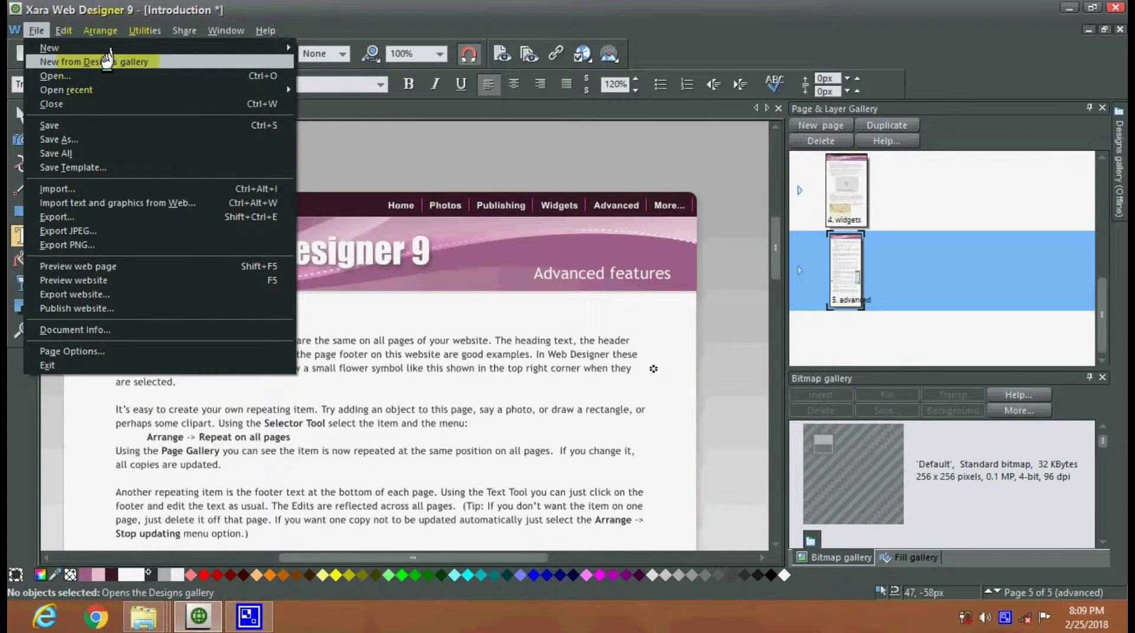
{"action": "left_click", "coordinate": [107, 61]}
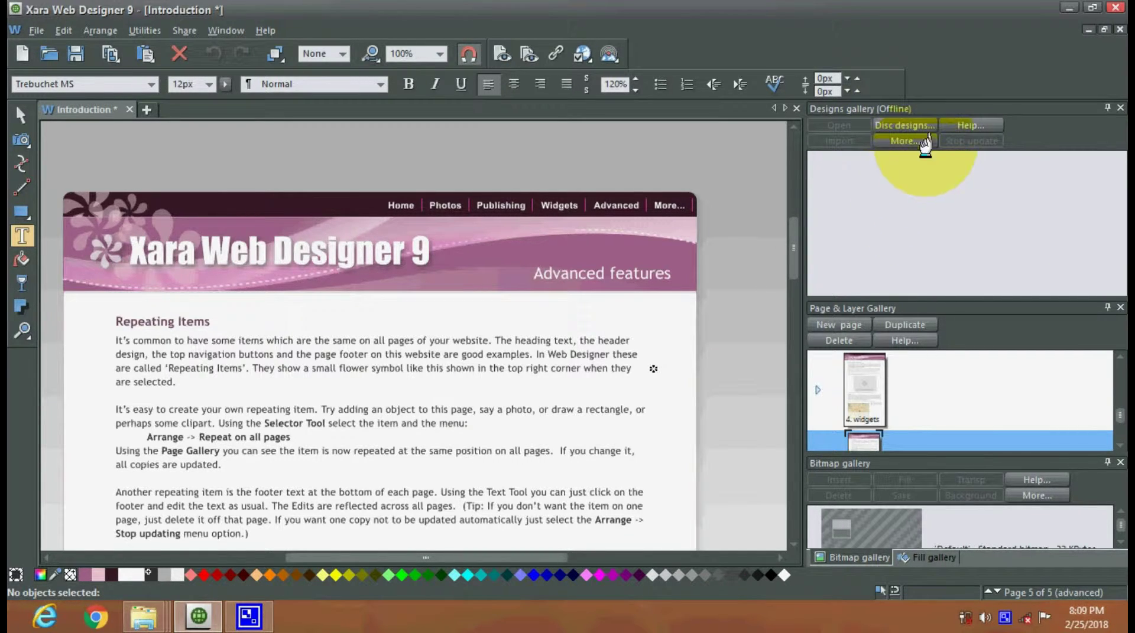
{"action": "left_click", "coordinate": [954, 127]}
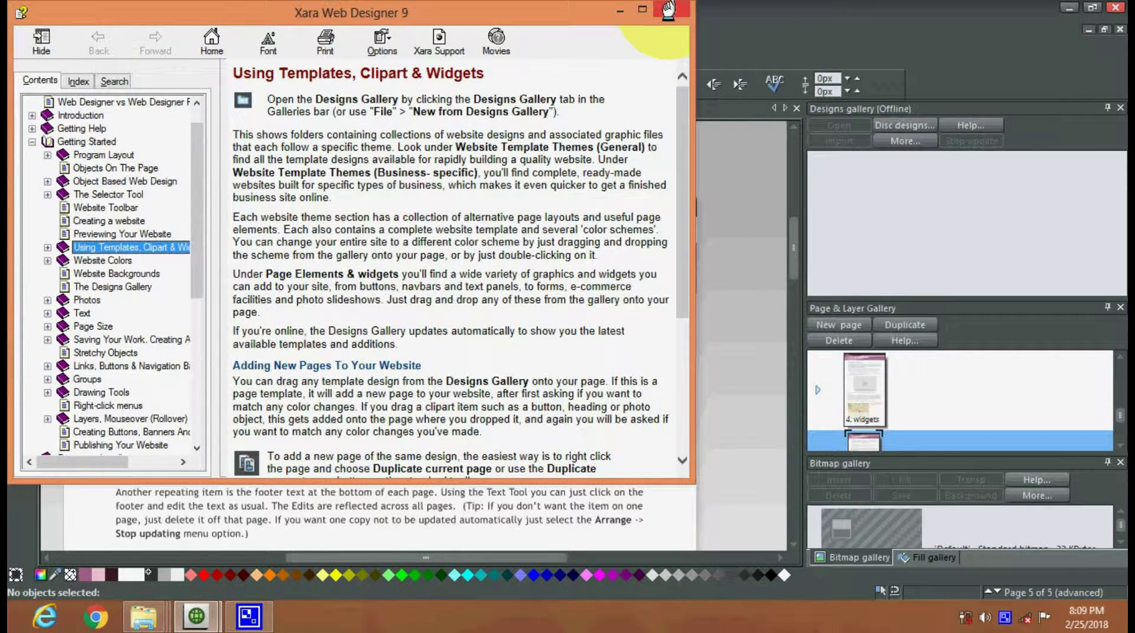
{"action": "left_click", "coordinate": [667, 9]}
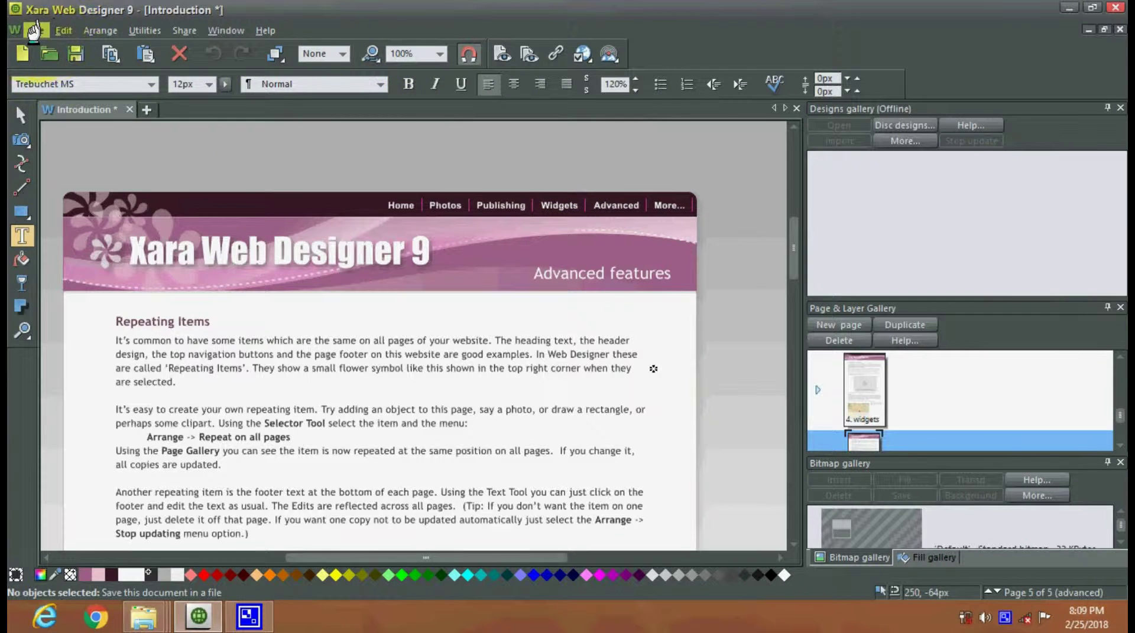
Preview the Advanced features page full-screen, visit Widgets and back, then view it in Chrome
{"action": "left_click", "coordinate": [34, 31]}
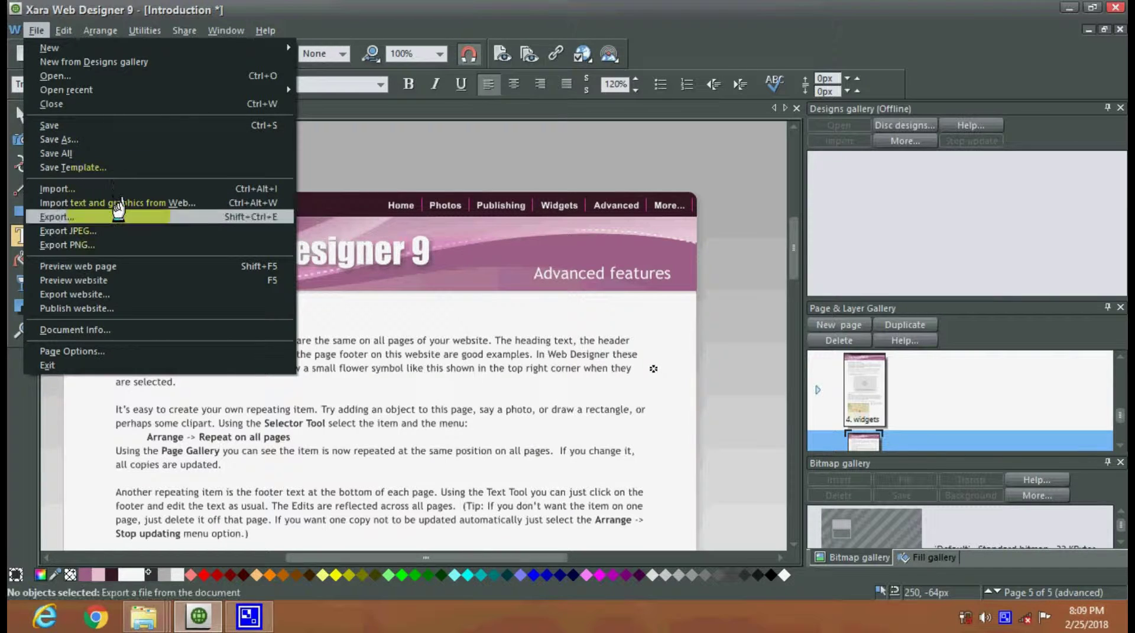
{"action": "left_click", "coordinate": [99, 267]}
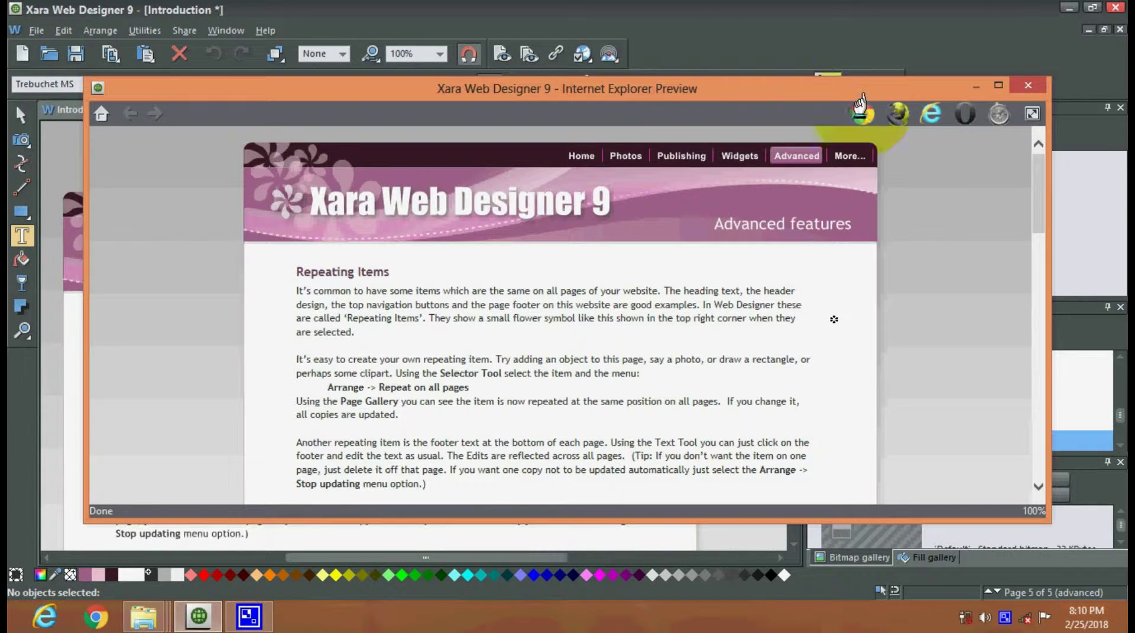
{"action": "left_click", "coordinate": [1001, 86]}
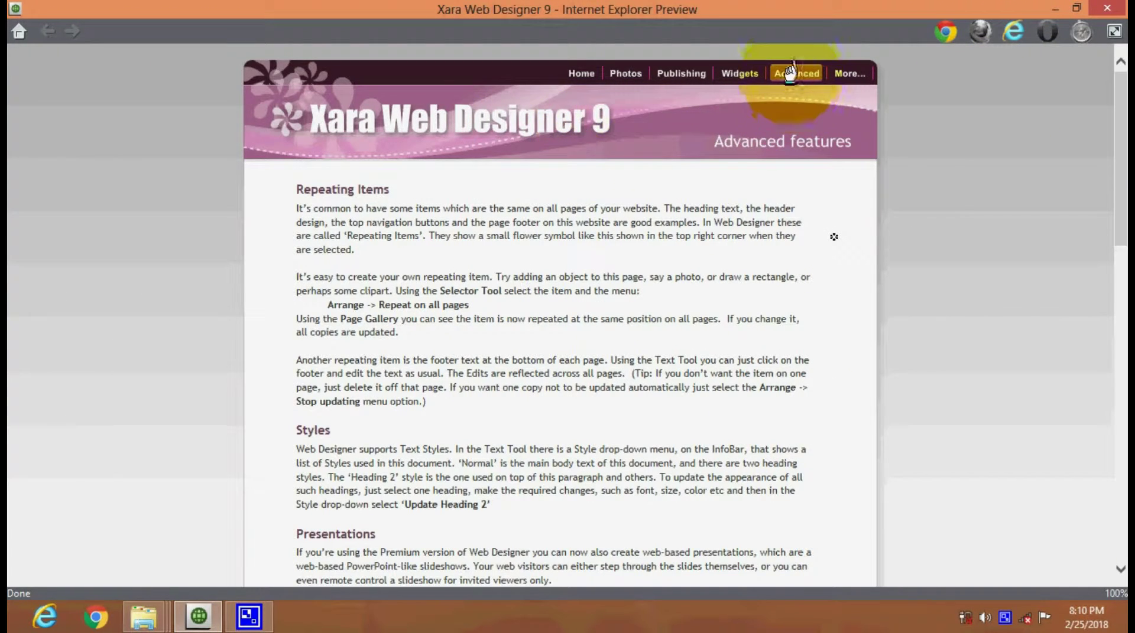
{"action": "left_click", "coordinate": [742, 72]}
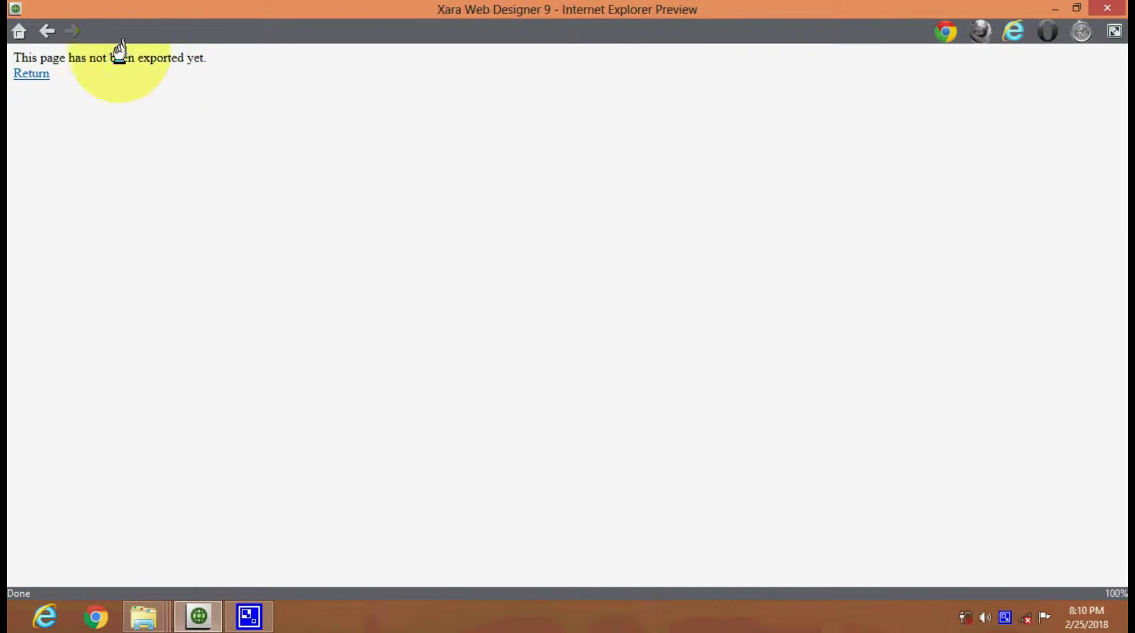
{"action": "left_click", "coordinate": [44, 31]}
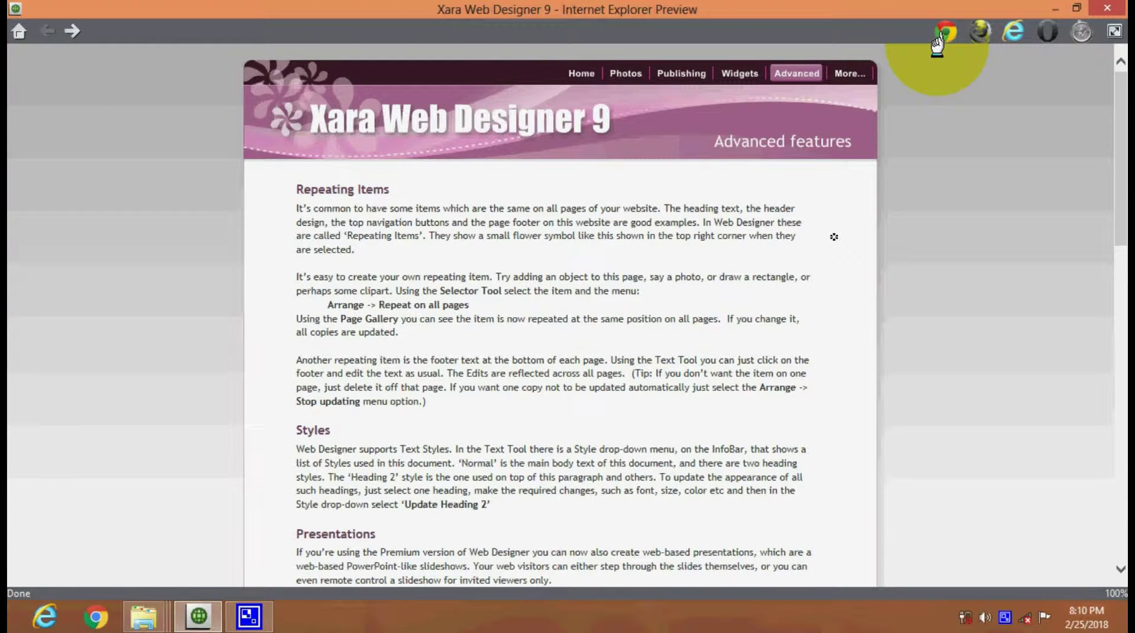
{"action": "left_click", "coordinate": [661, 80]}
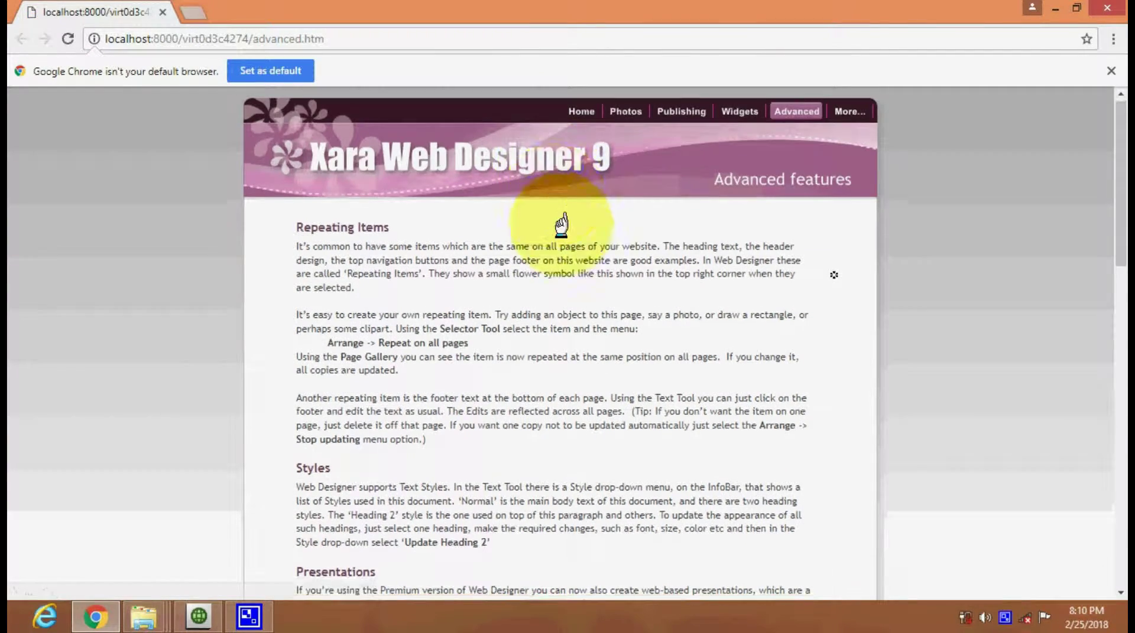
Scroll through advanced.htm in Chrome, then close the Xara preview window
{"action": "scroll", "coordinate": [563, 239], "scroll_direction": "down", "scroll_amount": 5}
{"action": "scroll", "coordinate": [561, 260], "scroll_direction": "down", "scroll_amount": 20}
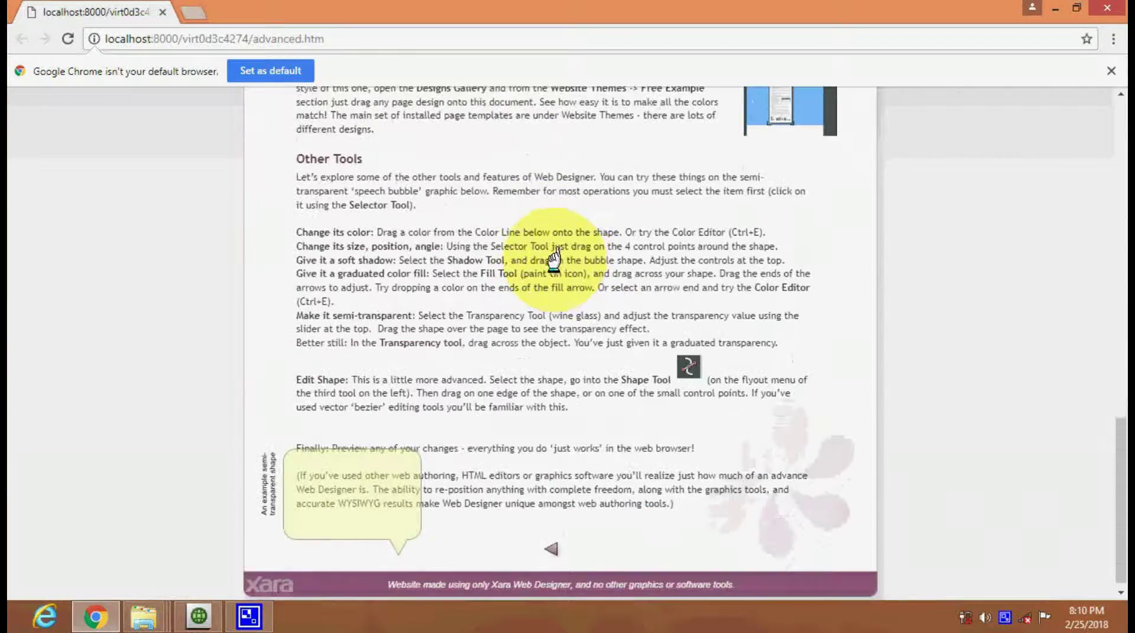
{"action": "scroll", "coordinate": [557, 278], "scroll_direction": "up", "scroll_amount": 15}
{"action": "key", "text": "alt+Tab"}
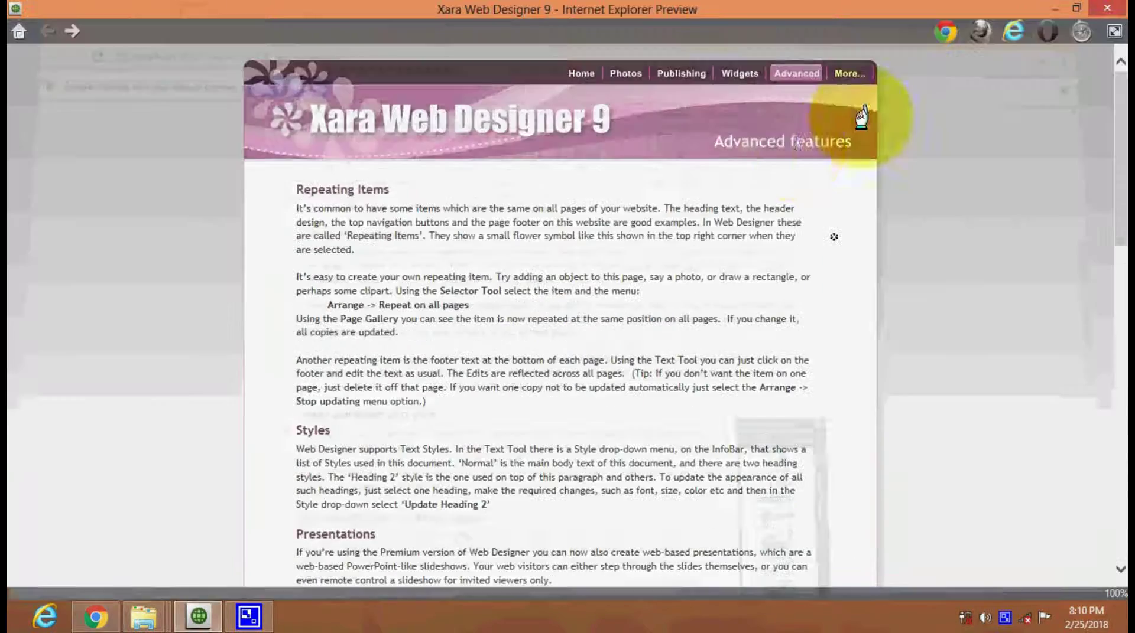
{"action": "left_click", "coordinate": [1106, 8]}
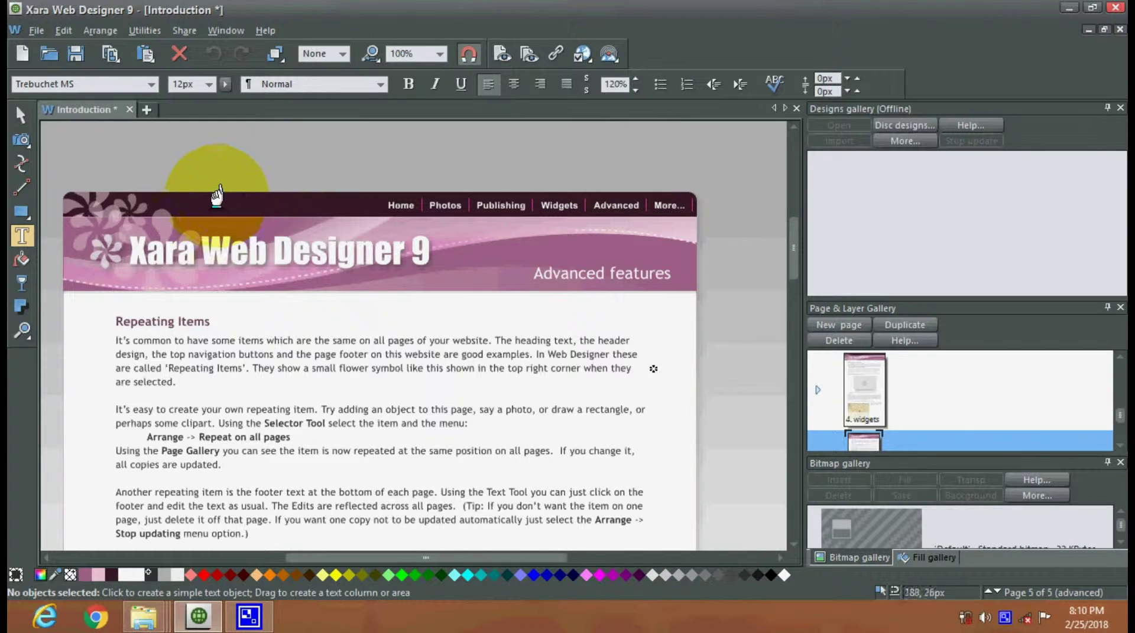
{"action": "left_click", "coordinate": [432, 206]}
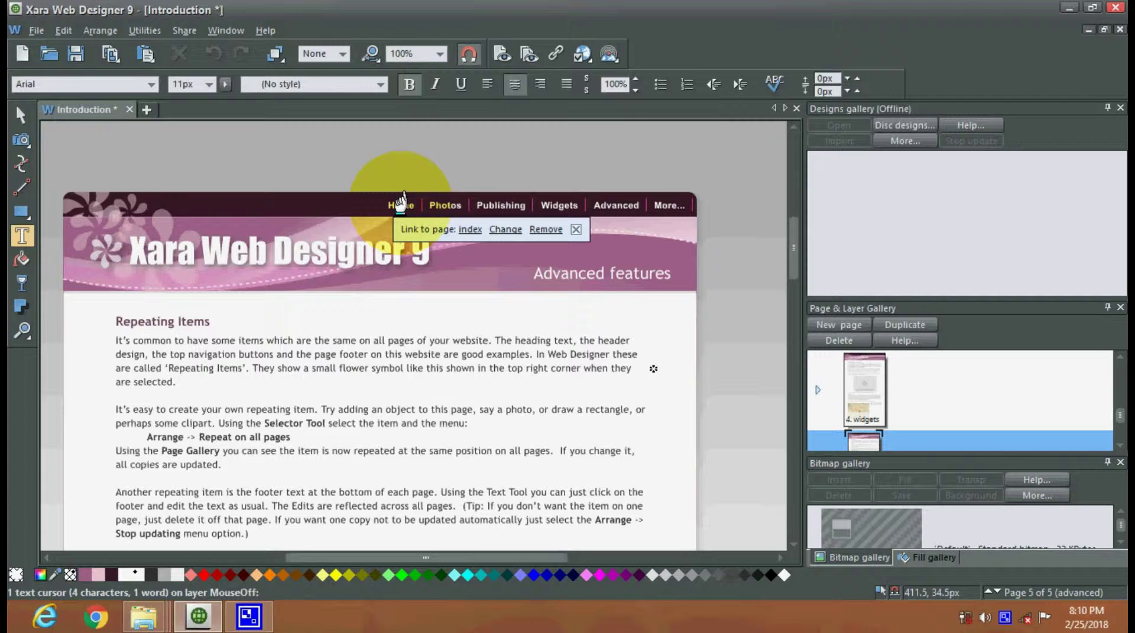
{"action": "left_click", "coordinate": [499, 229]}
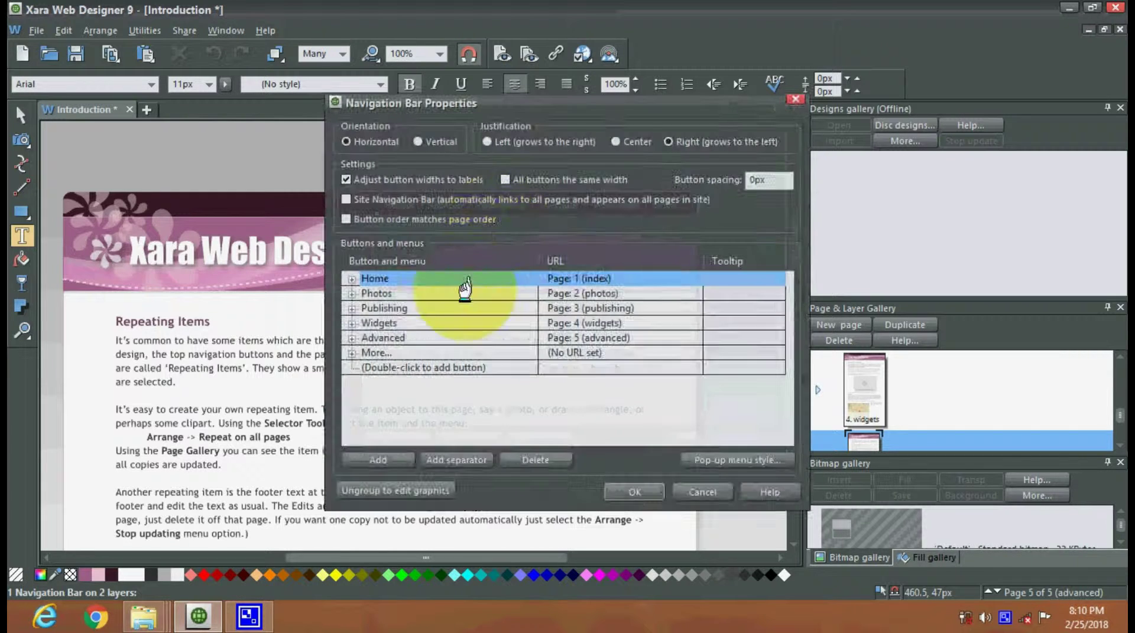
{"action": "left_click", "coordinate": [794, 99]}
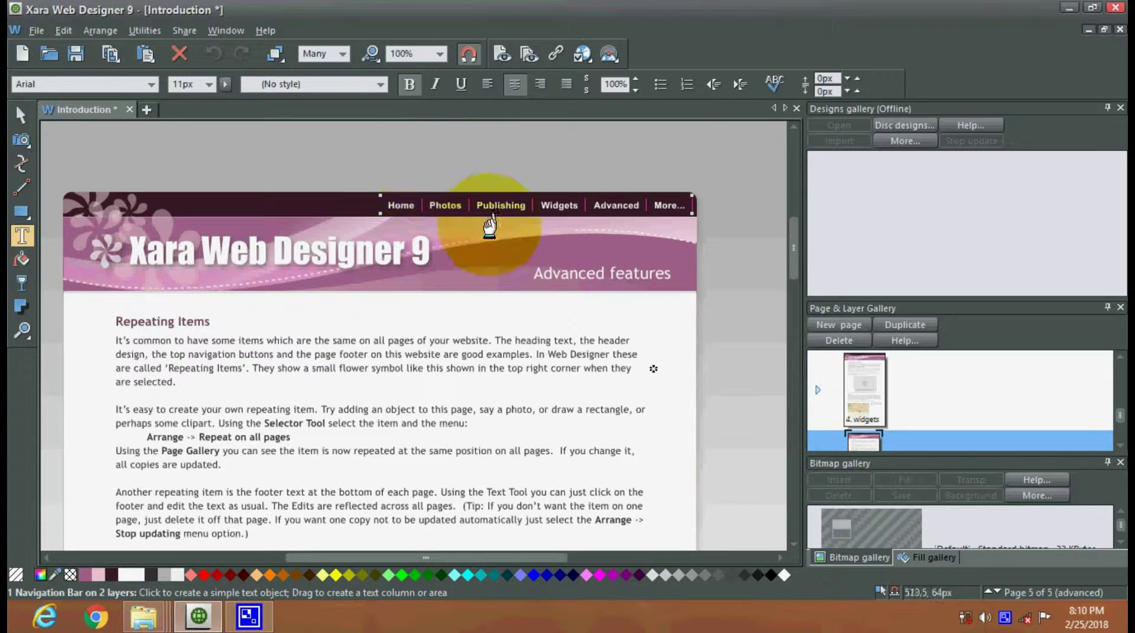
{"action": "left_click", "coordinate": [26, 260]}
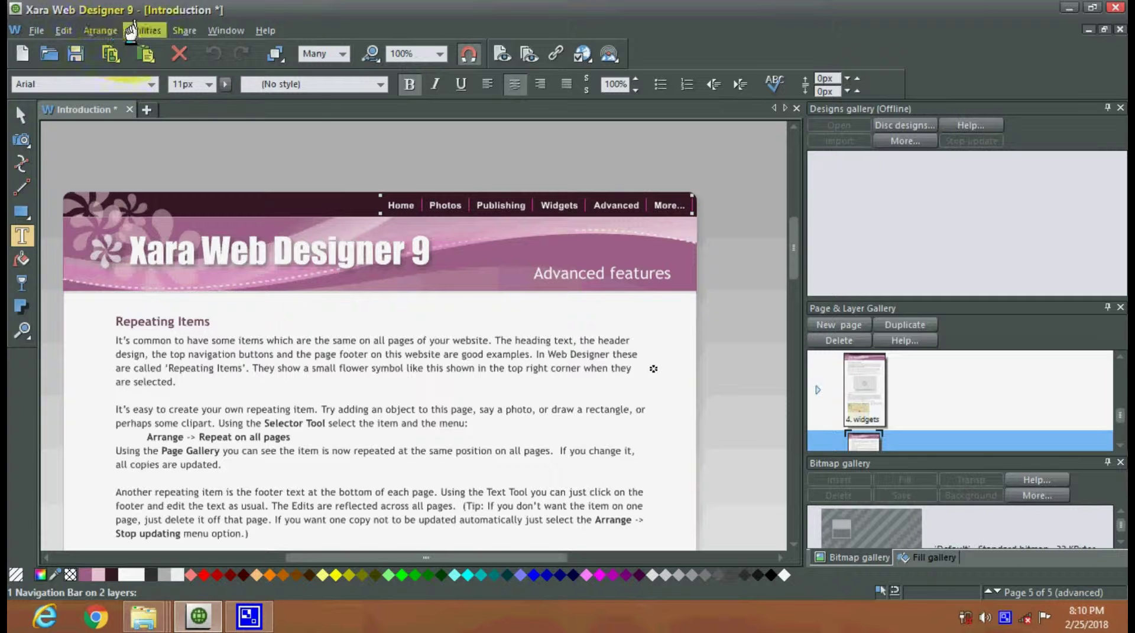
{"action": "left_click", "coordinate": [131, 31]}
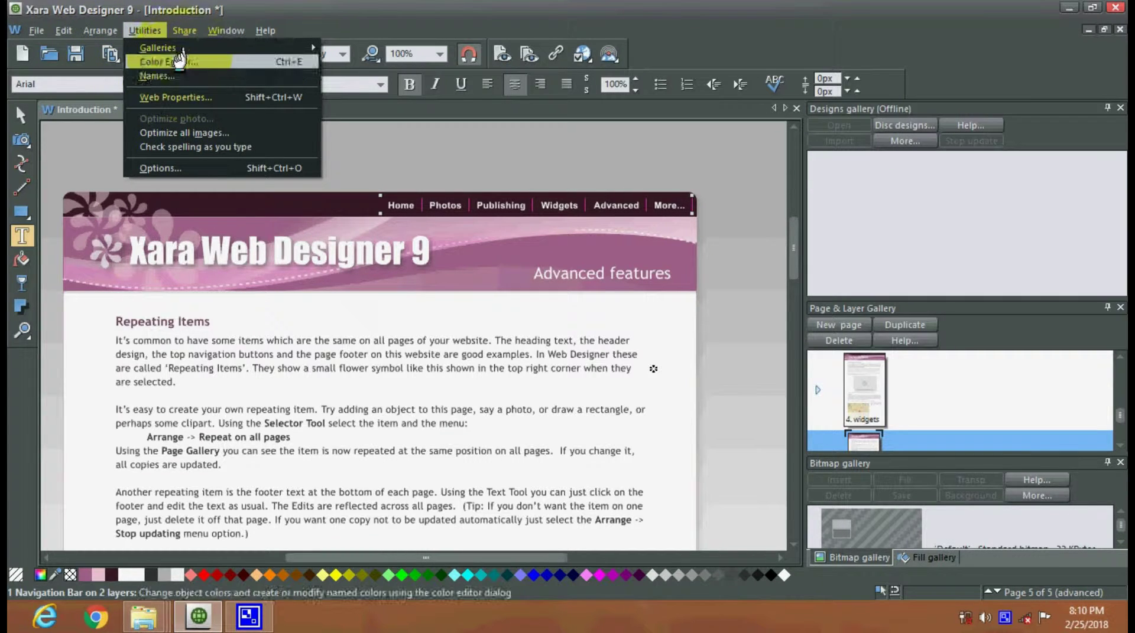
{"action": "mouse_move", "coordinate": [183, 45]}
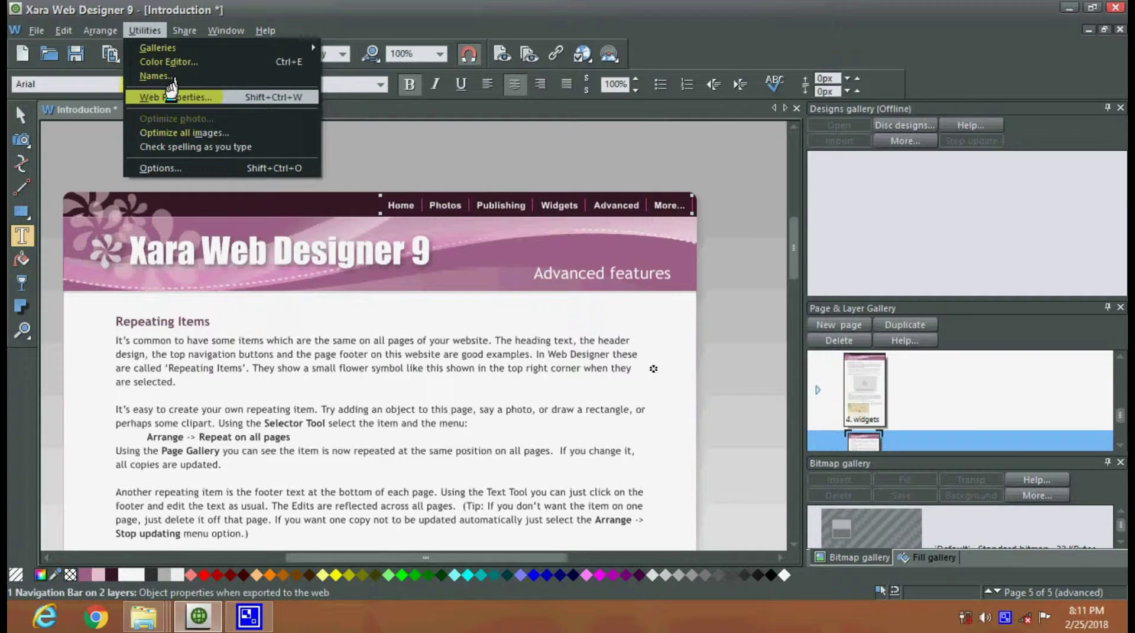
{"action": "left_click", "coordinate": [212, 112]}
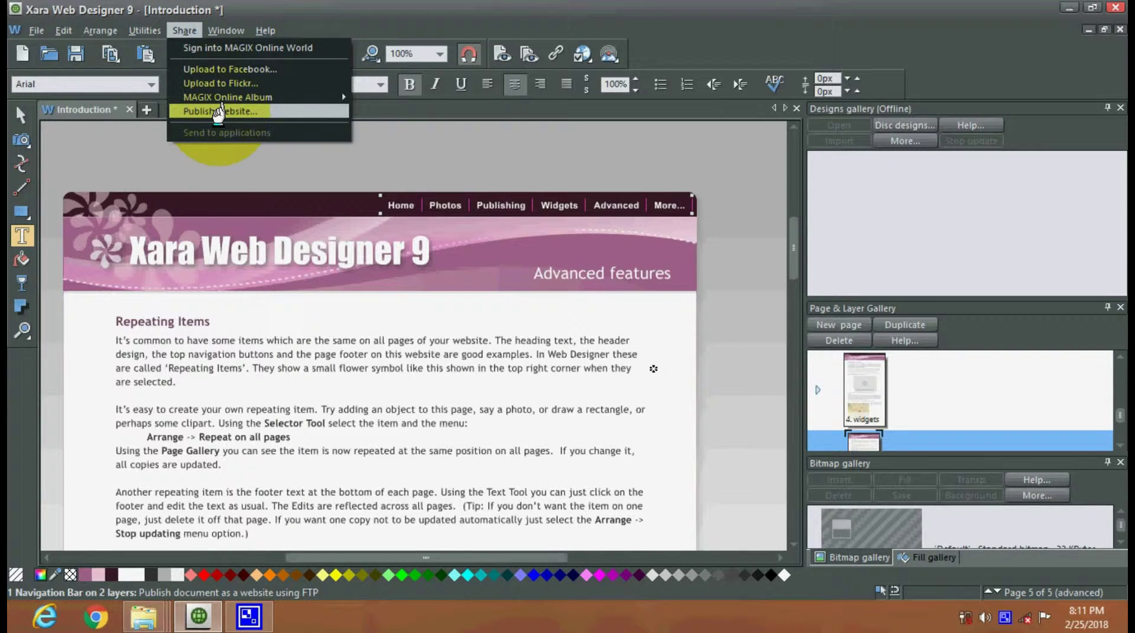
{"action": "left_click", "coordinate": [406, 423]}
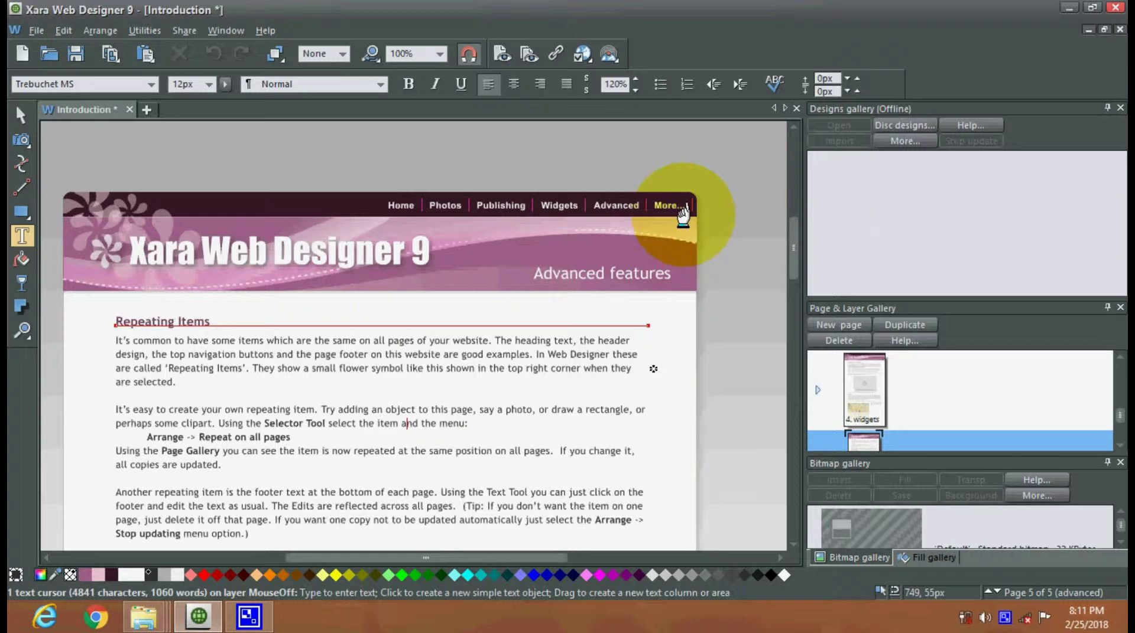
Add two blank pages after the current one and check the new page 7 in the list
{"action": "left_click", "coordinate": [835, 324]}
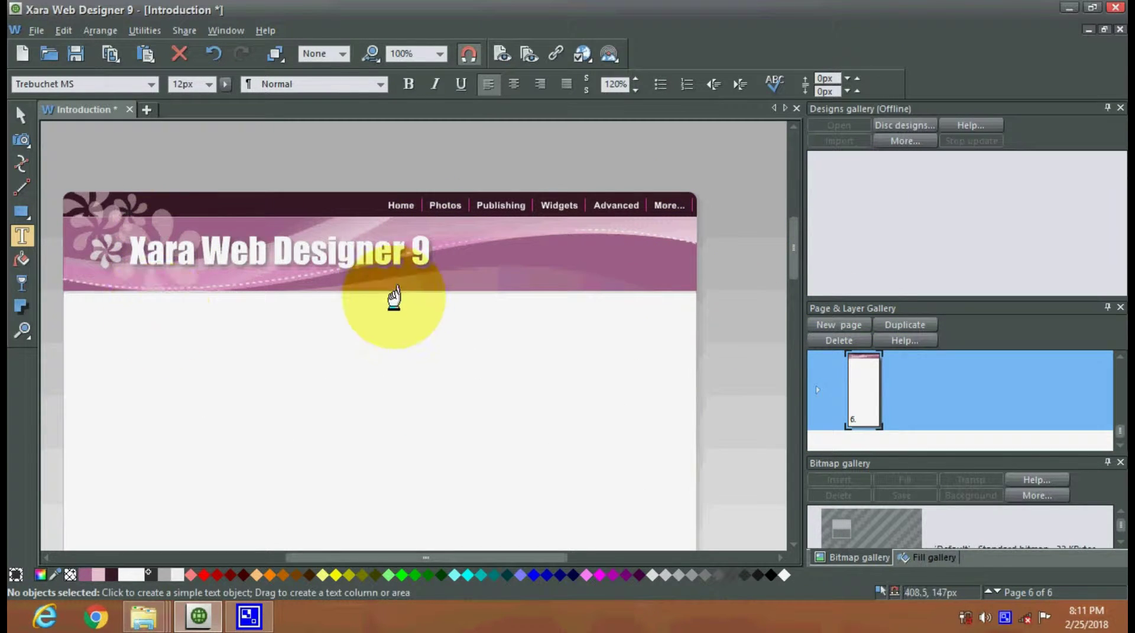
{"action": "left_click", "coordinate": [835, 323]}
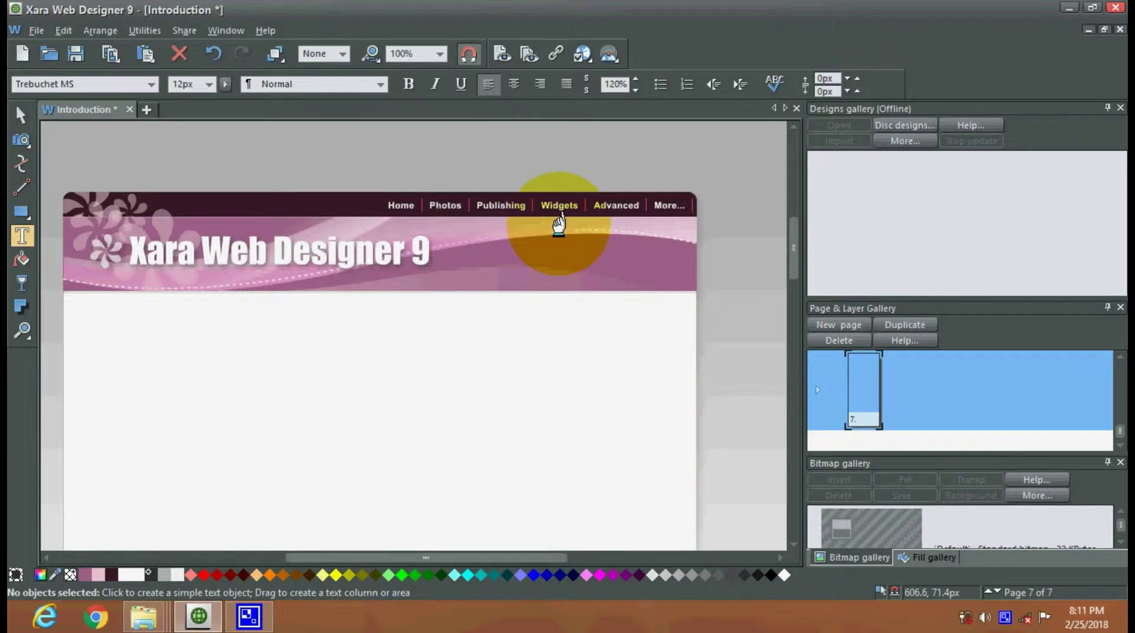
{"action": "left_click", "coordinate": [858, 414]}
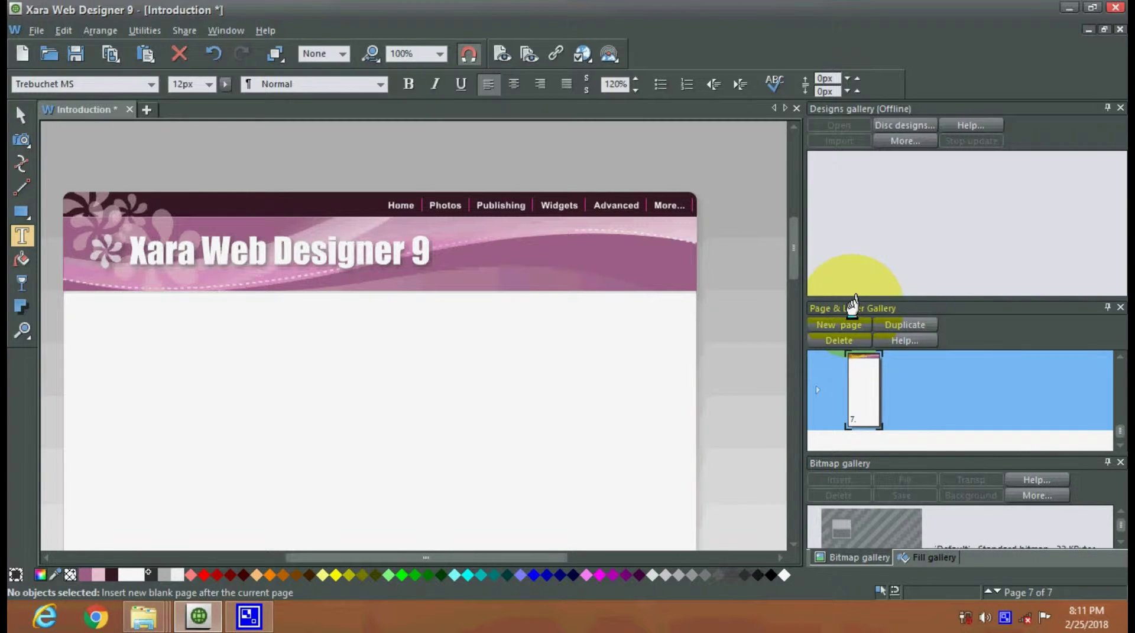
Collapse the Designs gallery and add four more blank pages, bringing the site to 12 pages
{"action": "left_click", "coordinate": [1107, 107]}
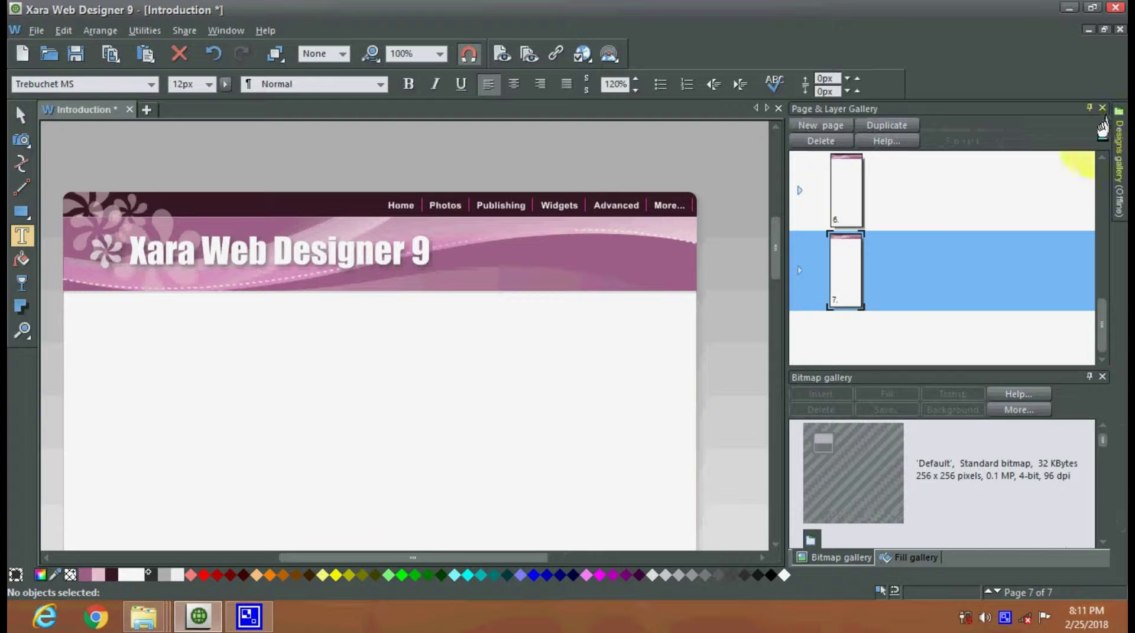
{"action": "scroll", "coordinate": [856, 254], "scroll_direction": "up", "scroll_amount": 5}
{"action": "left_click_drag", "start_coordinate": [857, 255], "coordinate": [870, 280]}
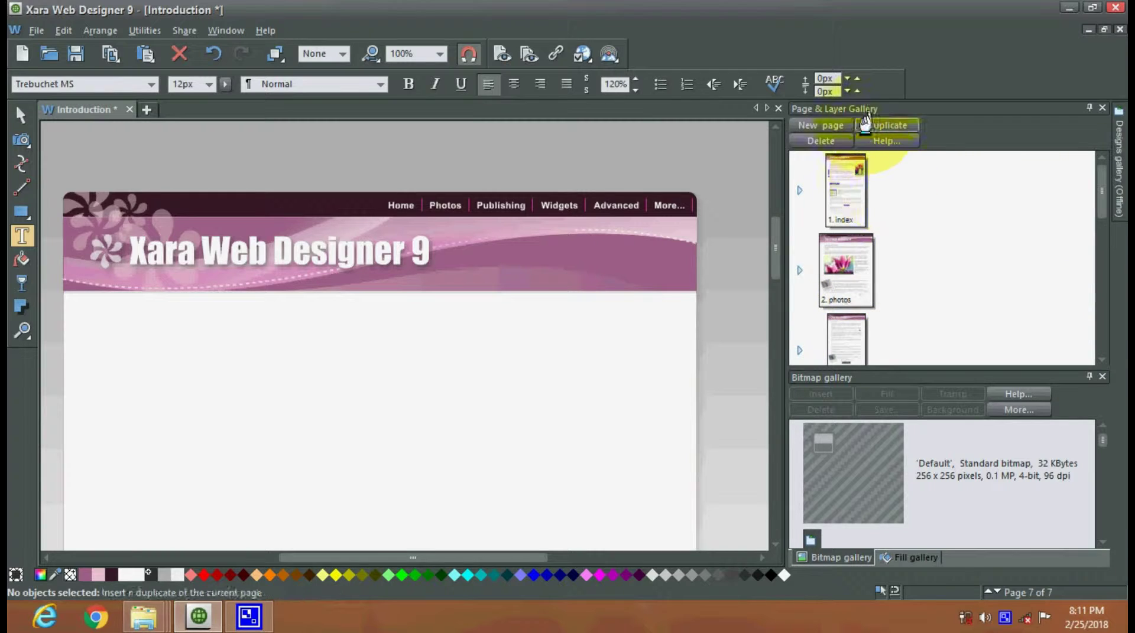
{"action": "left_click", "coordinate": [826, 123]}
{"action": "left_click", "coordinate": [826, 124]}
{"action": "left_click", "coordinate": [826, 124]}
{"action": "left_click", "coordinate": [826, 124]}
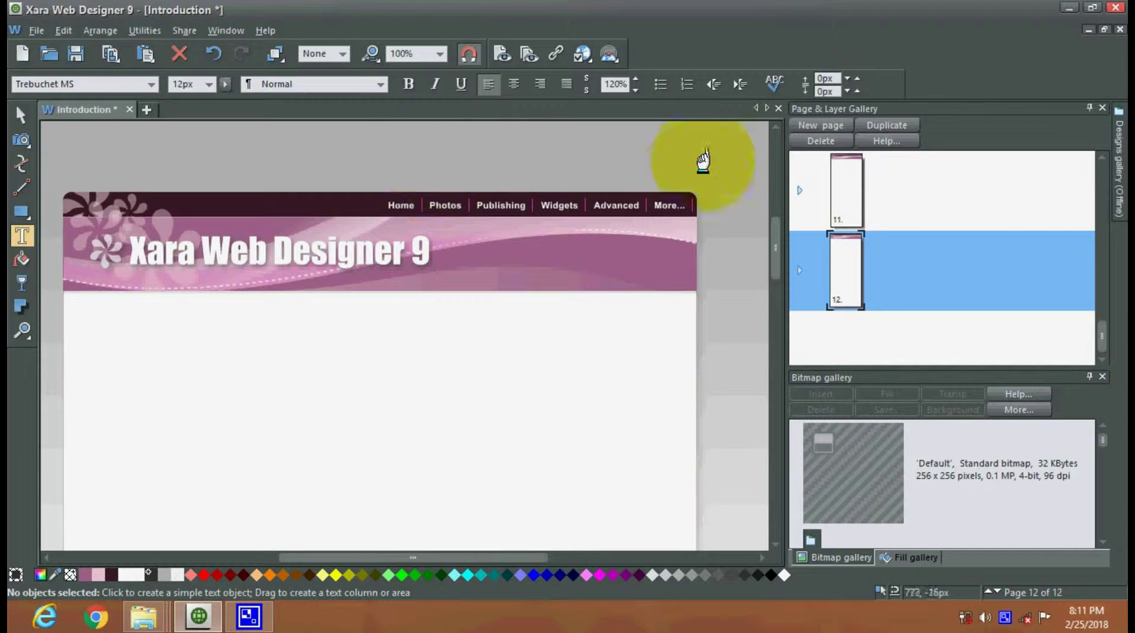
{"action": "left_click_drag", "start_coordinate": [773, 240], "coordinate": [739, 431]}
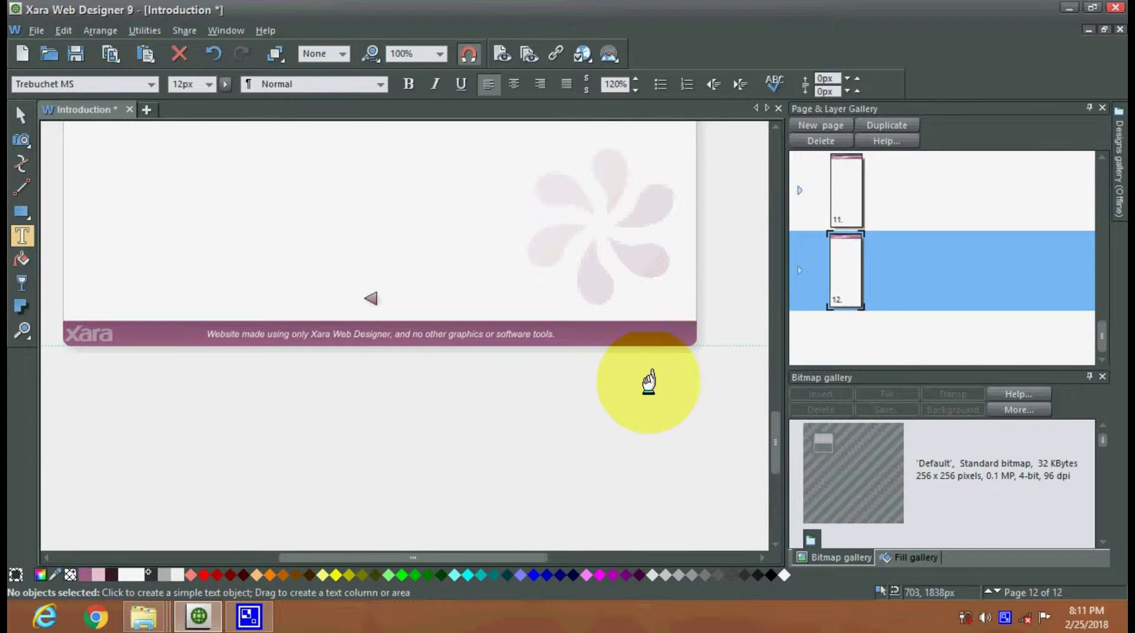
{"action": "left_click_drag", "start_coordinate": [763, 431], "coordinate": [757, 237]}
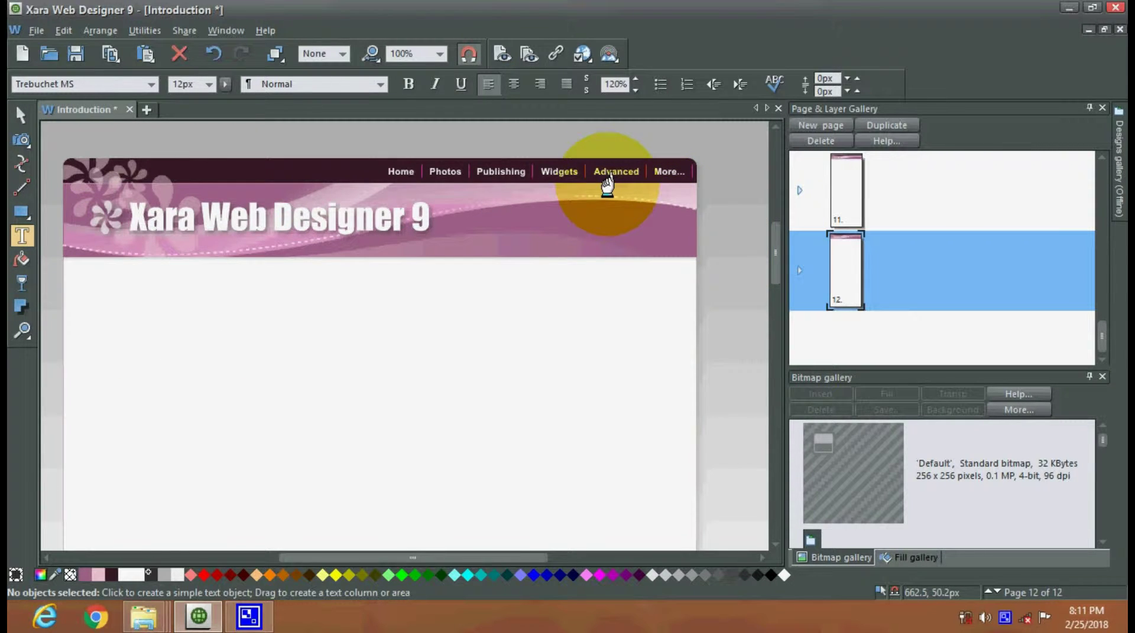
{"action": "left_click", "coordinate": [580, 52]}
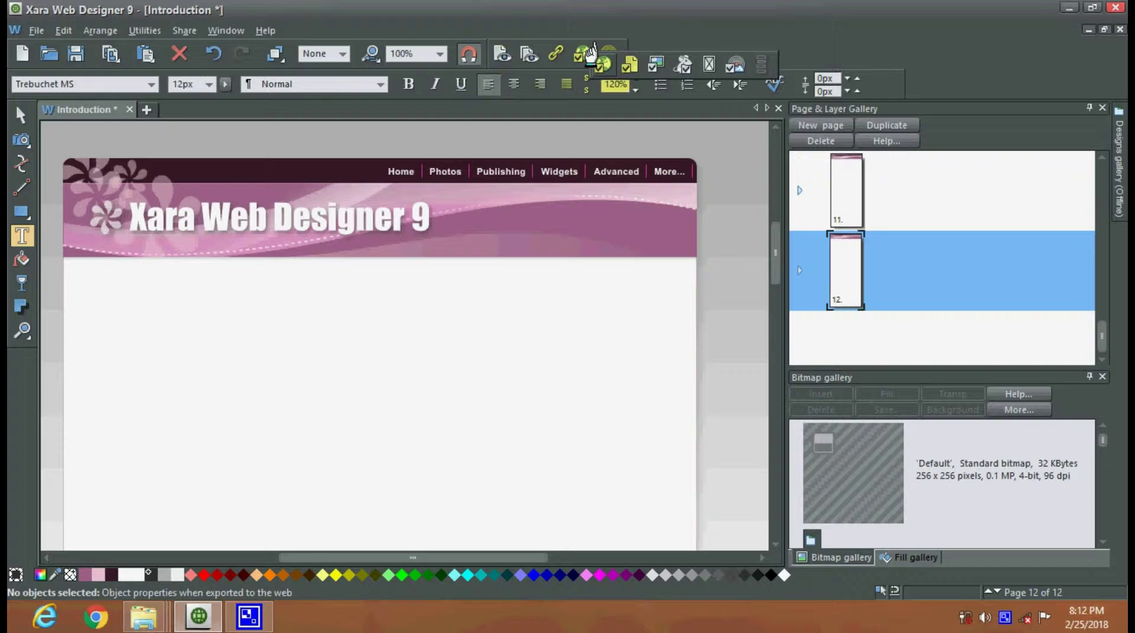
{"action": "left_click", "coordinate": [411, 177]}
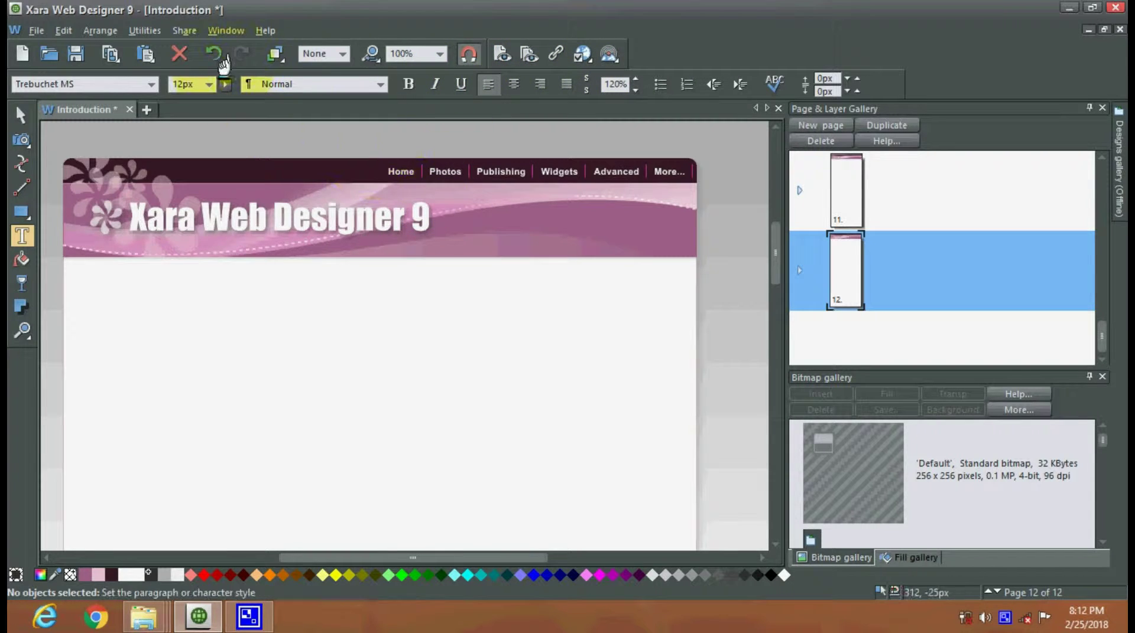
{"action": "left_click", "coordinate": [268, 237]}
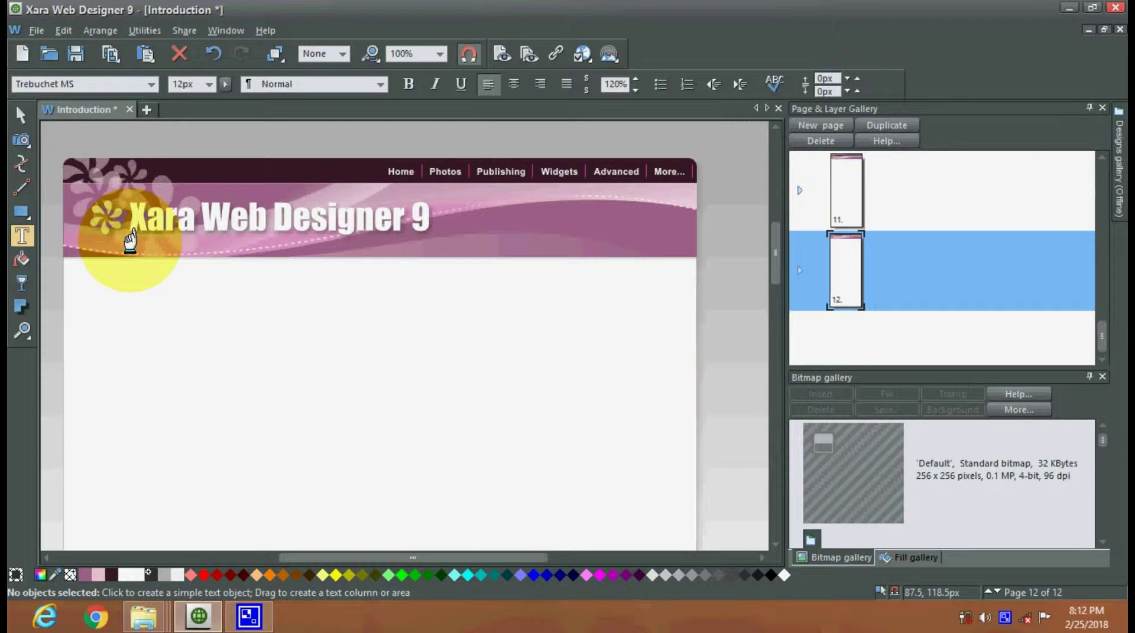
{"action": "left_click", "coordinate": [133, 306]}
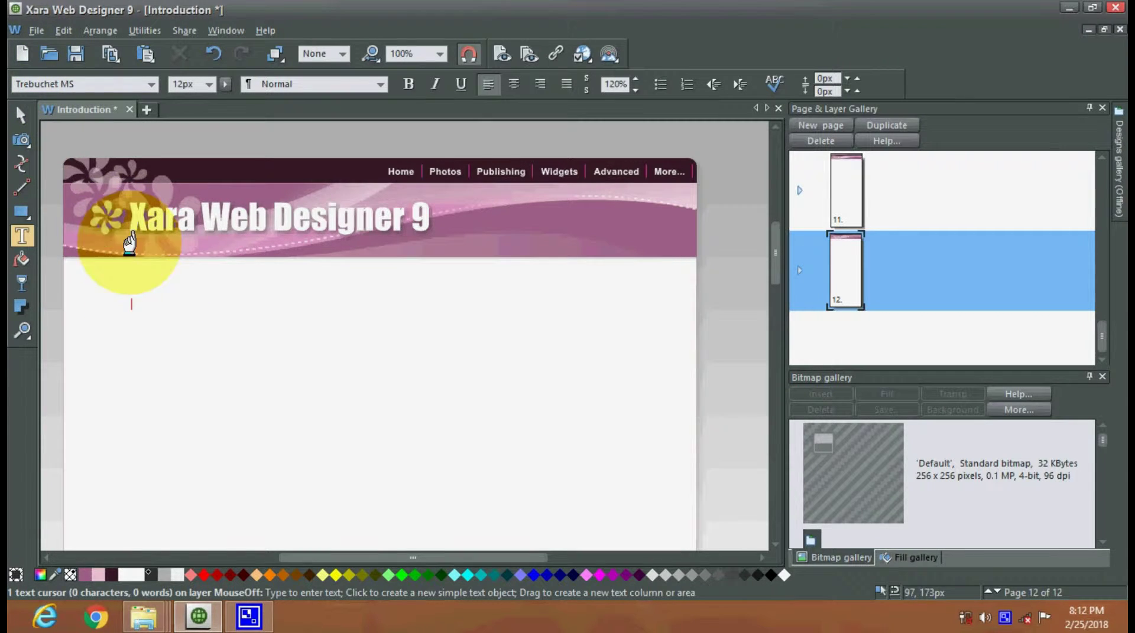
Export the website as Website (HTML) file 'index' to Local Disk (E:)
{"action": "left_click", "coordinate": [34, 32]}
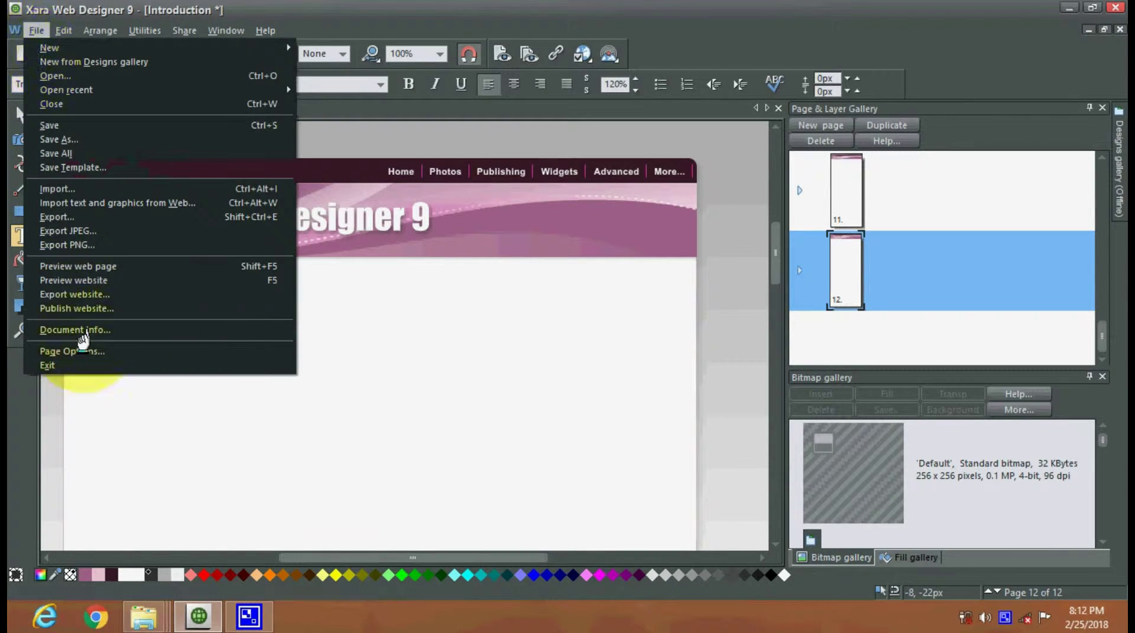
{"action": "left_click", "coordinate": [83, 295]}
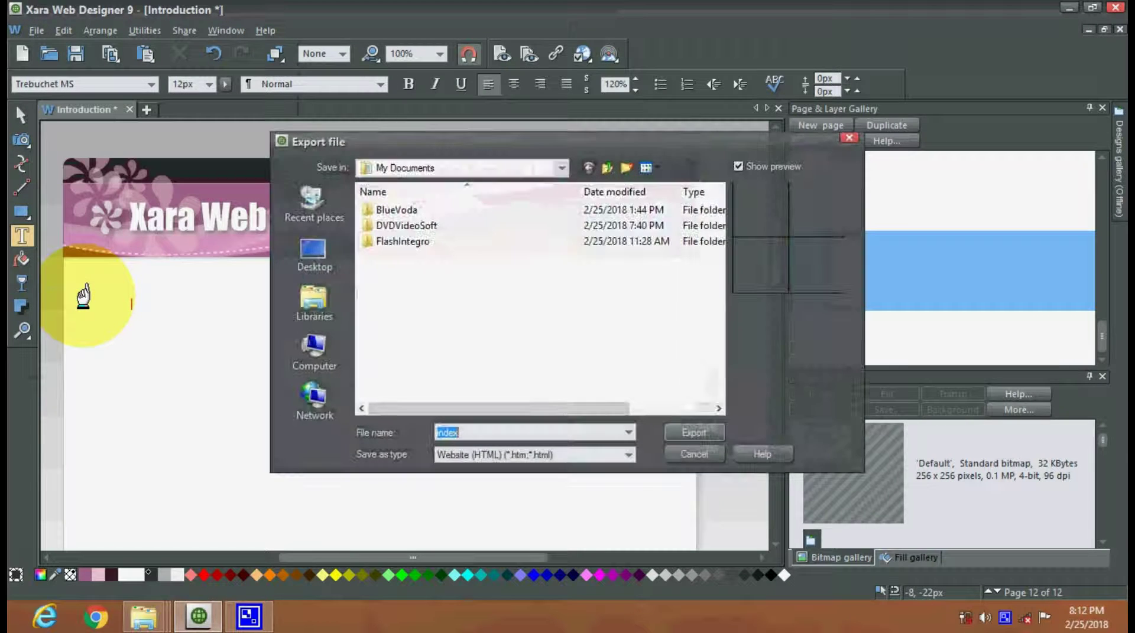
{"action": "left_click", "coordinate": [315, 349]}
{"action": "double_click", "coordinate": [412, 298]}
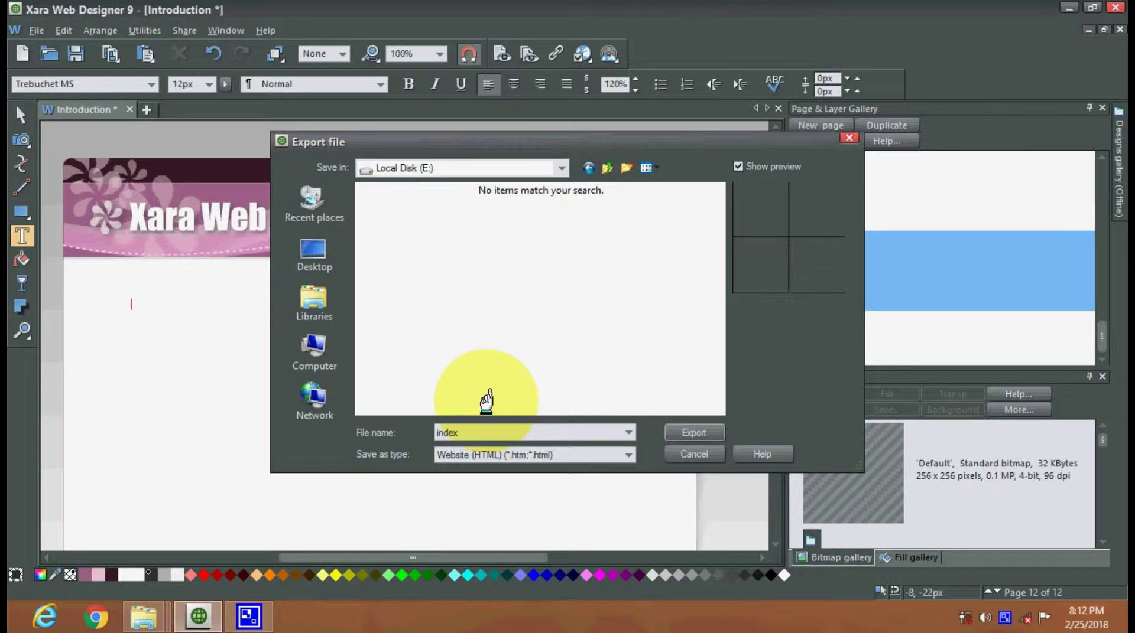
{"action": "left_click", "coordinate": [542, 455]}
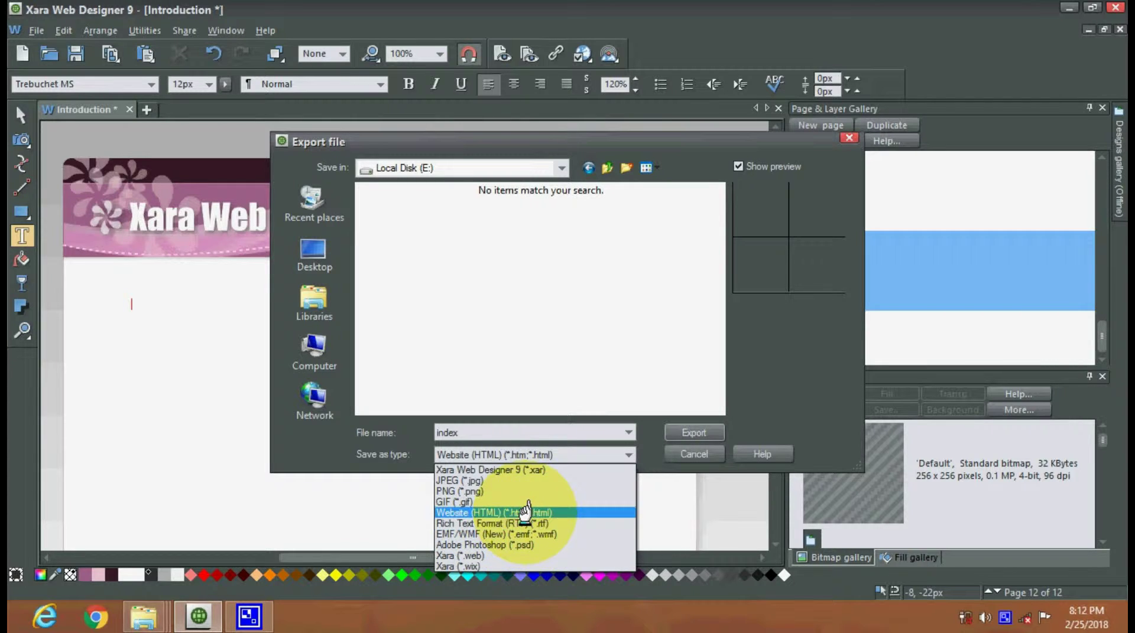
{"action": "left_click", "coordinate": [526, 512]}
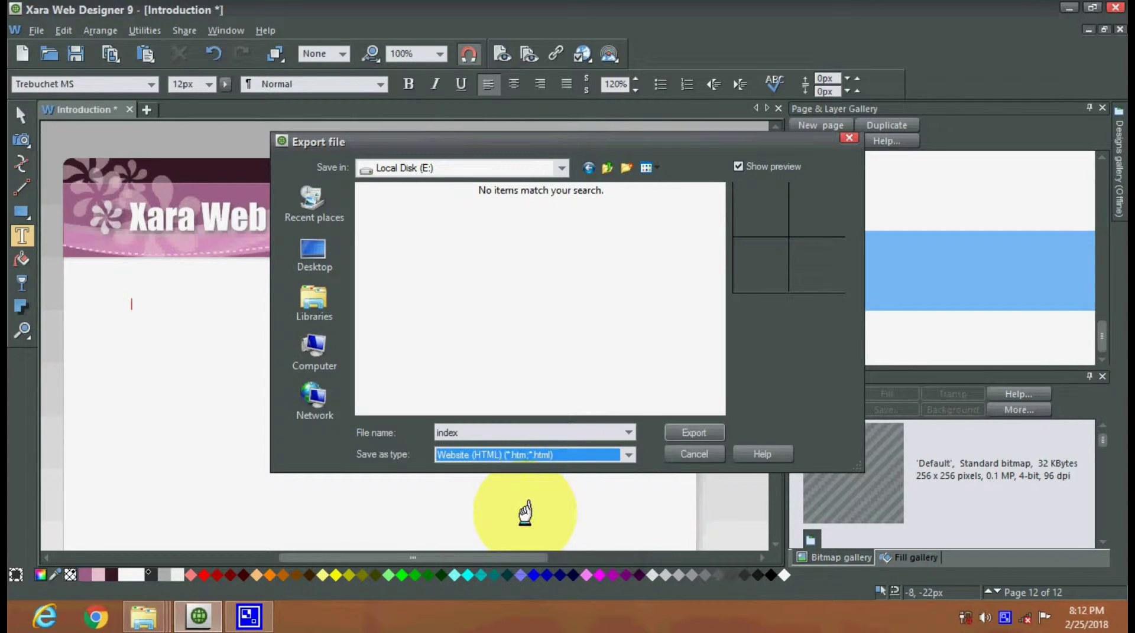
{"action": "left_click", "coordinate": [686, 433]}
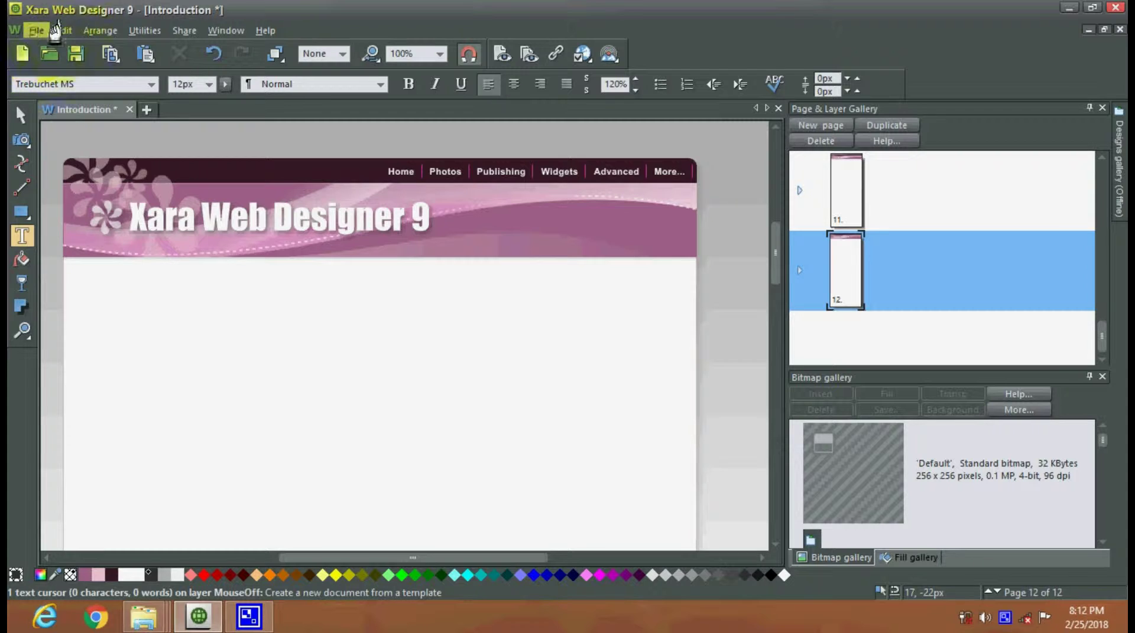
{"action": "left_click", "coordinate": [184, 30]}
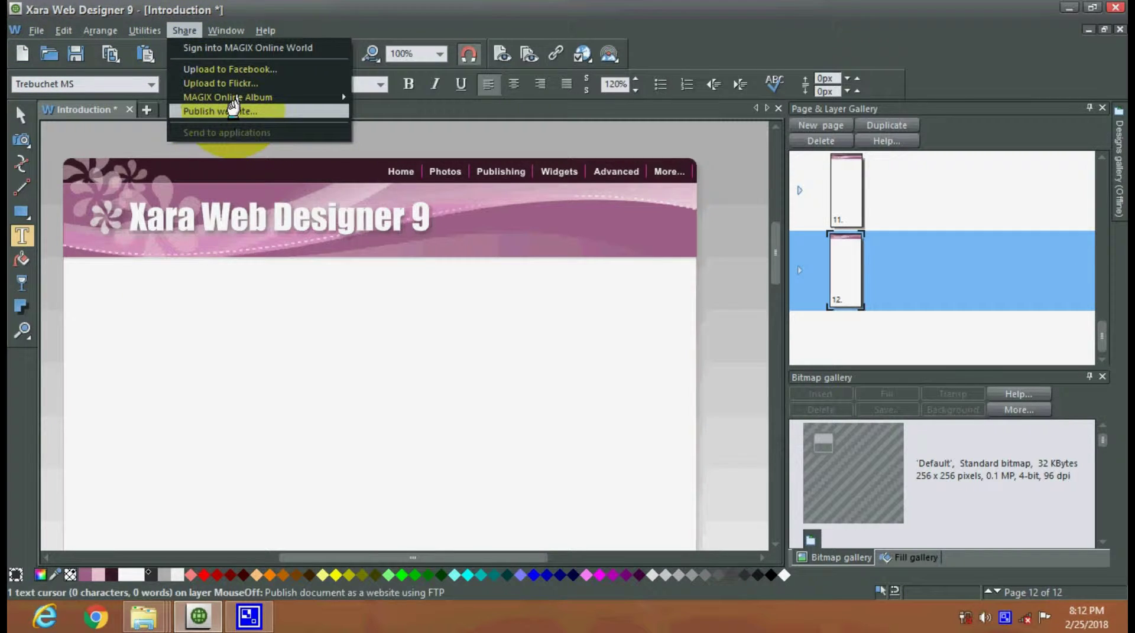
{"action": "left_click", "coordinate": [234, 110]}
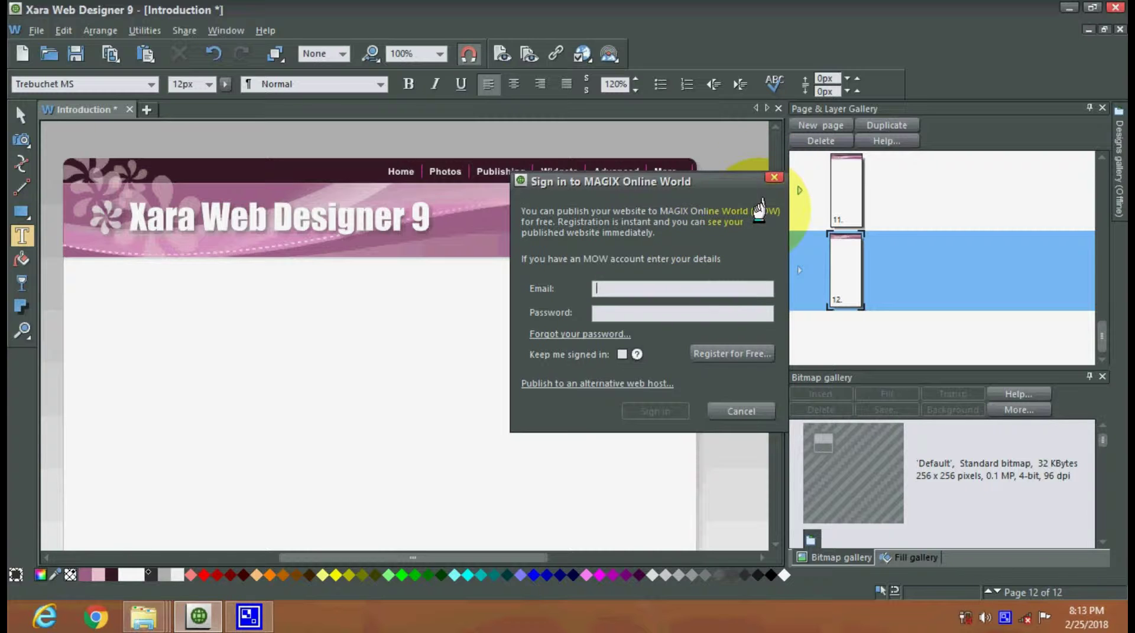
{"action": "left_click", "coordinate": [773, 177]}
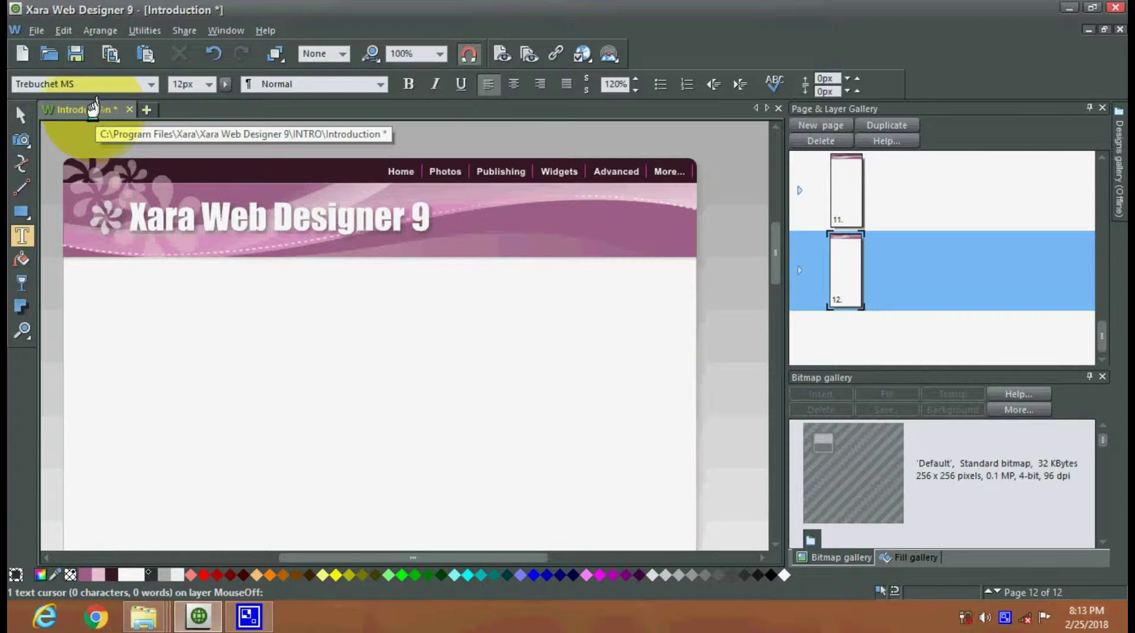
{"action": "left_click", "coordinate": [36, 30]}
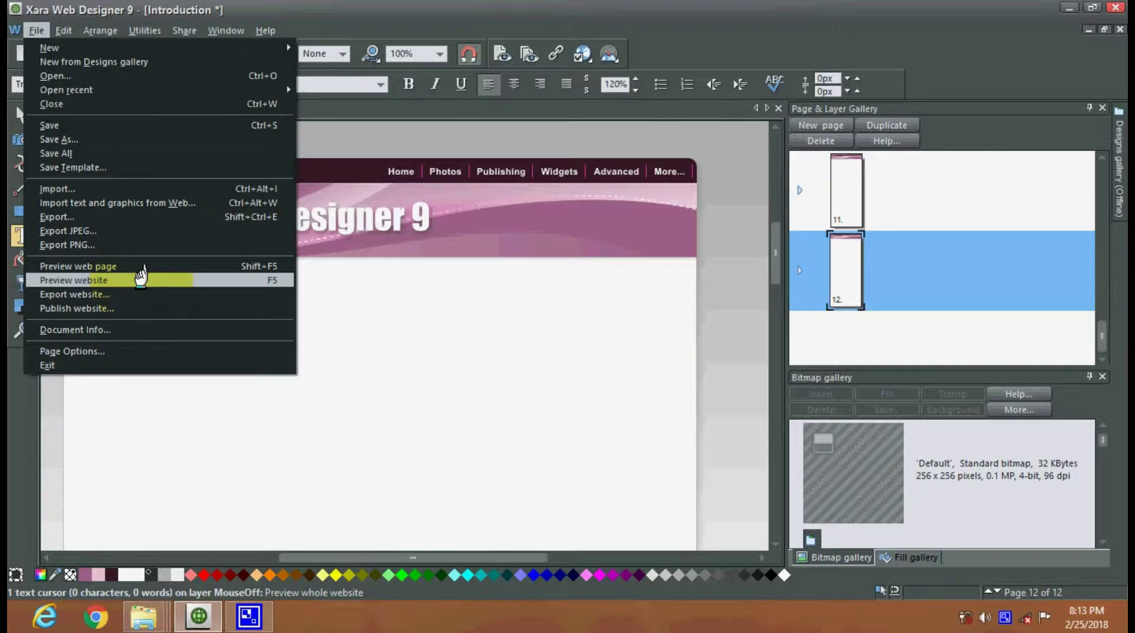
Start a new website export as Adobe Photoshop (*.psd) named index.psd
{"action": "left_click", "coordinate": [56, 295]}
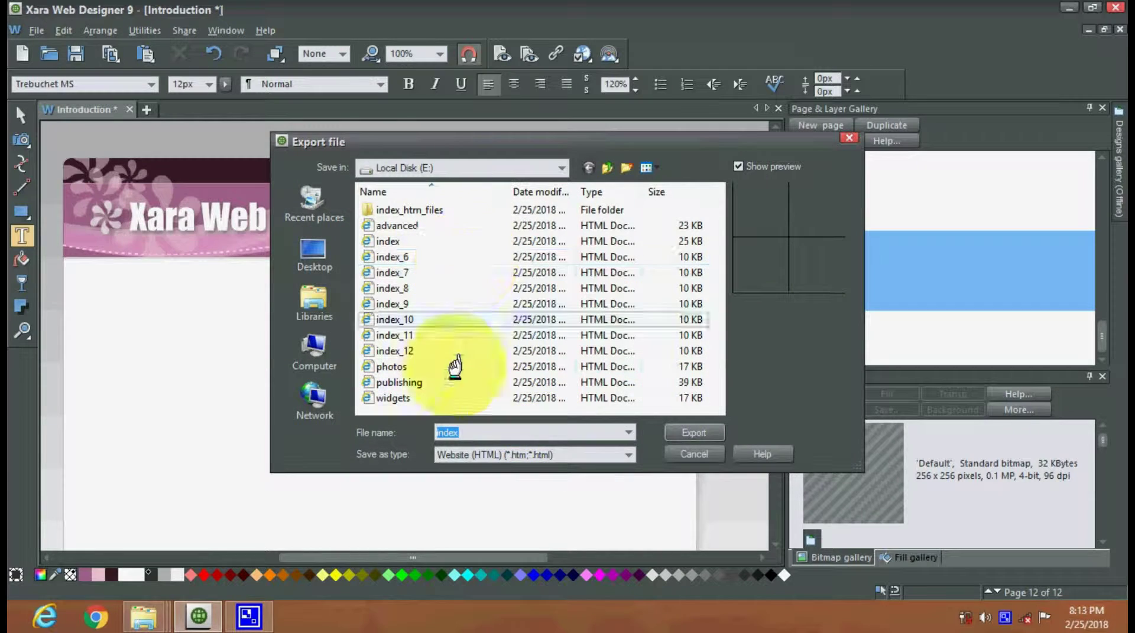
{"action": "left_click", "coordinate": [497, 454]}
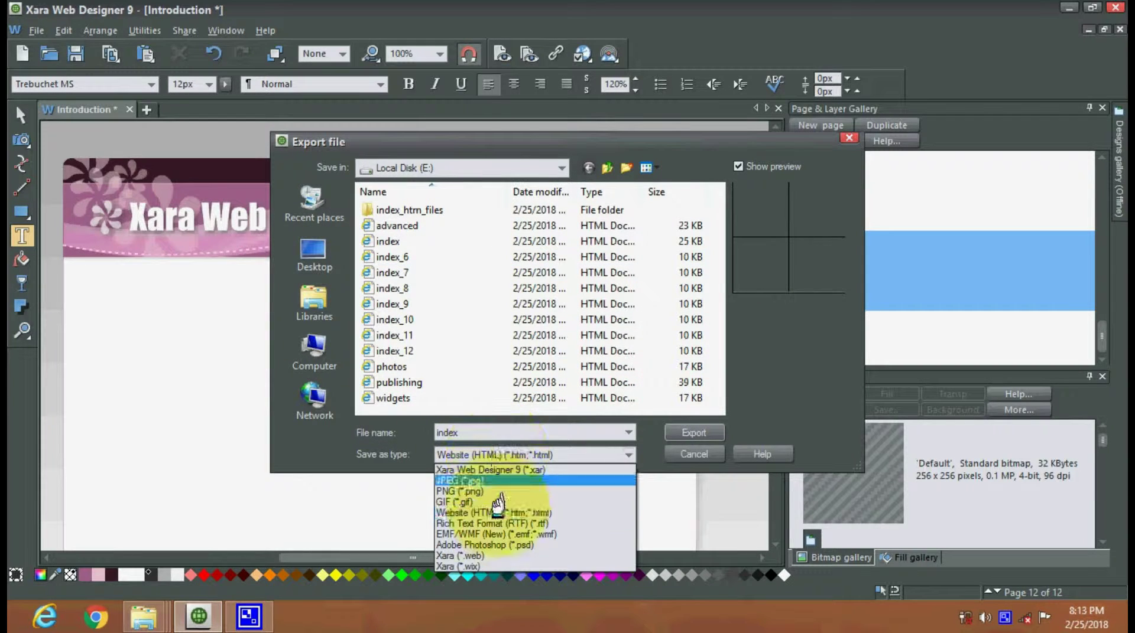
{"action": "left_click", "coordinate": [523, 545]}
{"action": "left_click", "coordinate": [690, 434]}
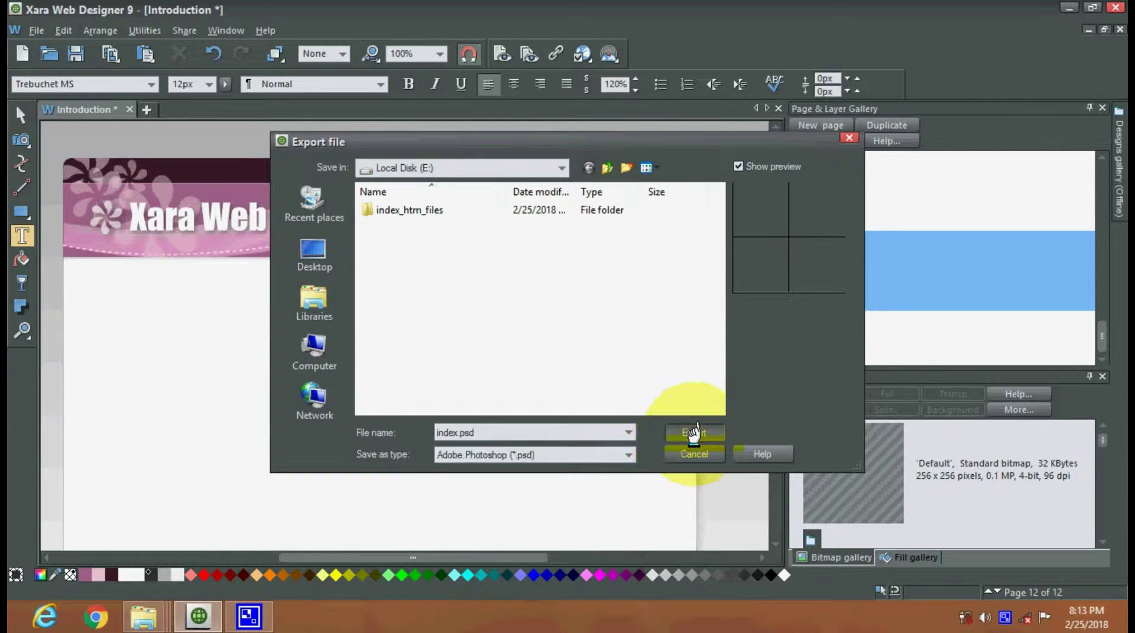
Set the PSD export resolution to 300 DPI, confirm, and acknowledge the transparency warning
{"action": "double_click", "coordinate": [561, 278]}
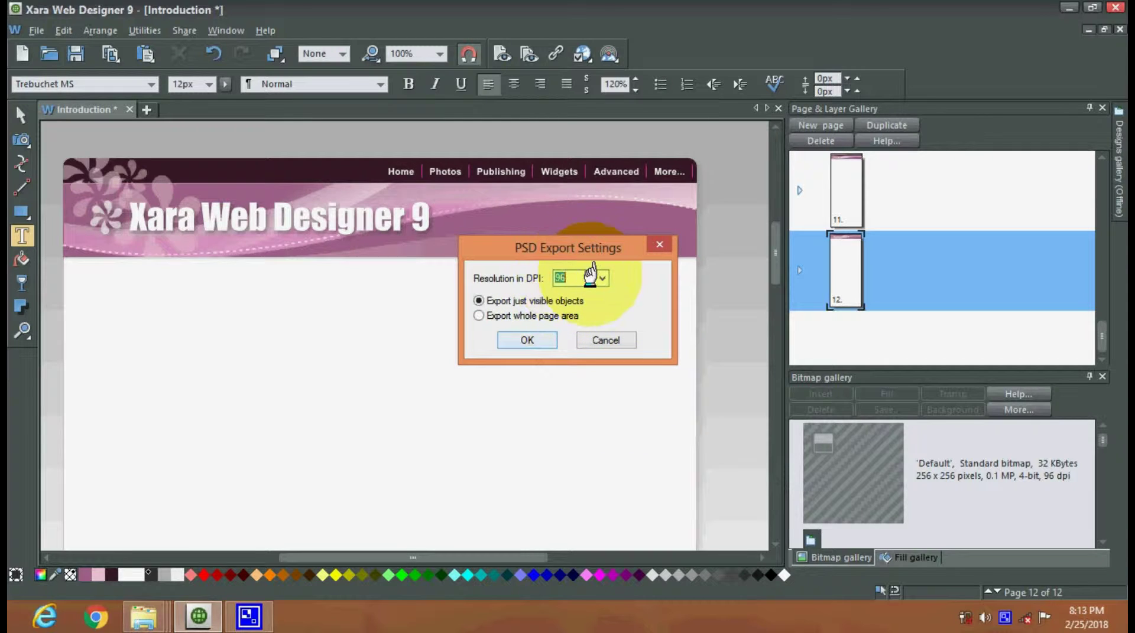
{"action": "left_click", "coordinate": [601, 277]}
{"action": "left_click", "coordinate": [572, 346]}
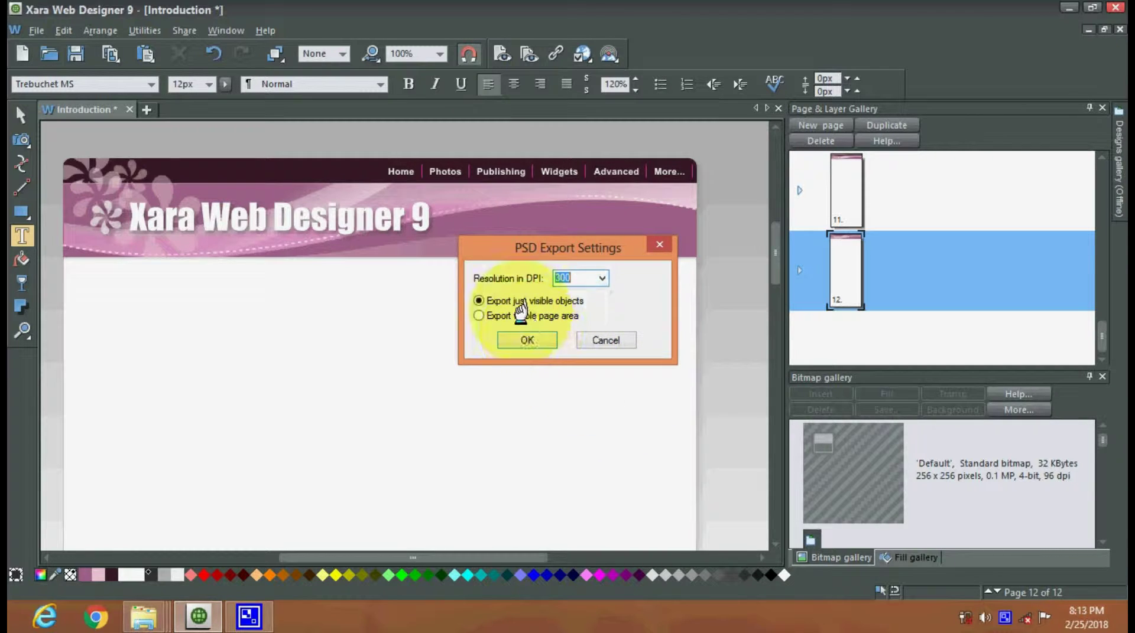
{"action": "left_click", "coordinate": [526, 339]}
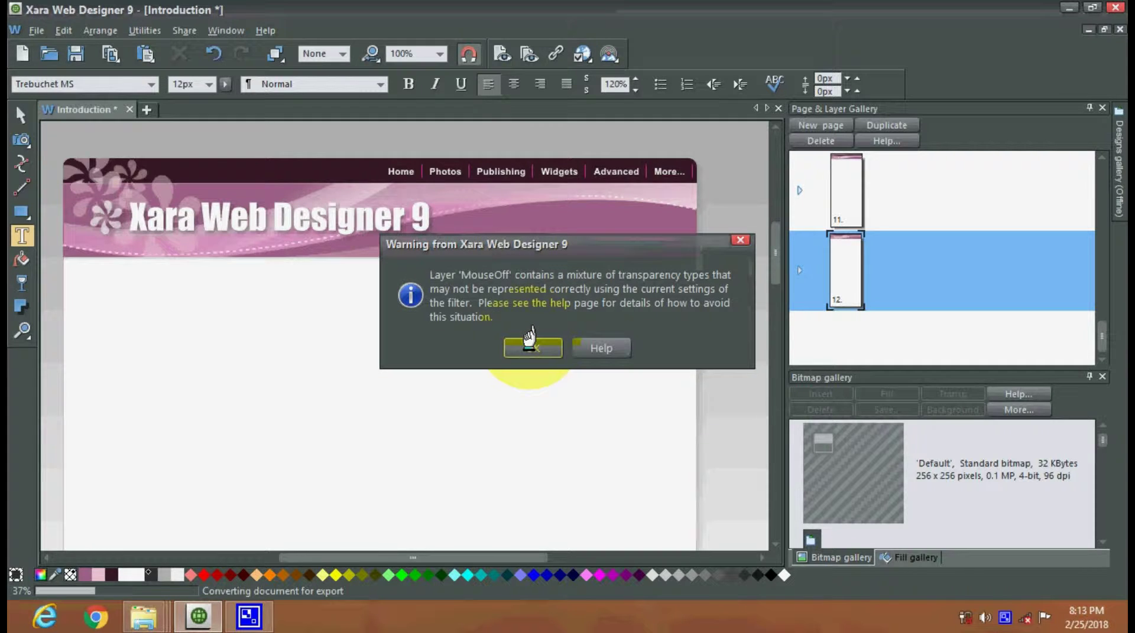
{"action": "left_click", "coordinate": [530, 346]}
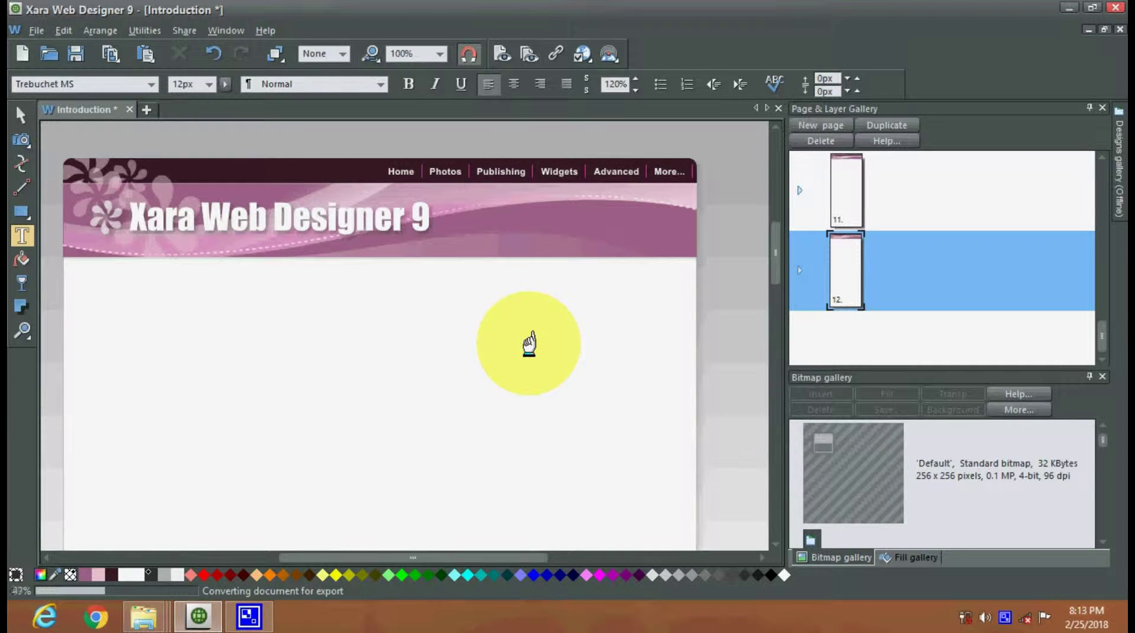